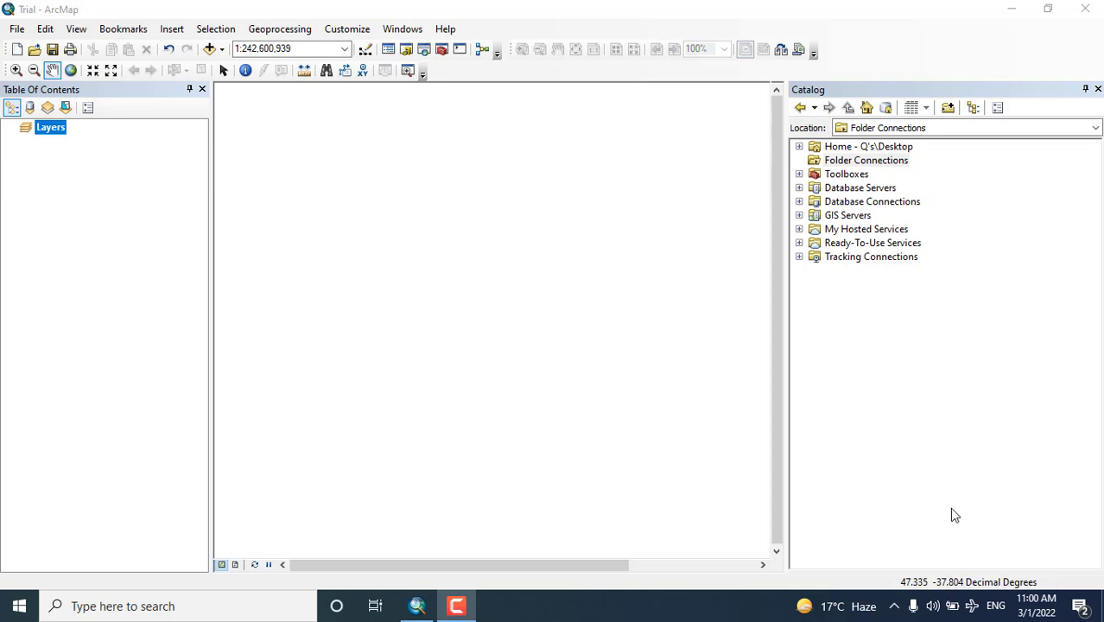
- Open the File menu's Add Data submenu
{"action": "left_click", "coordinate": [16, 30]}
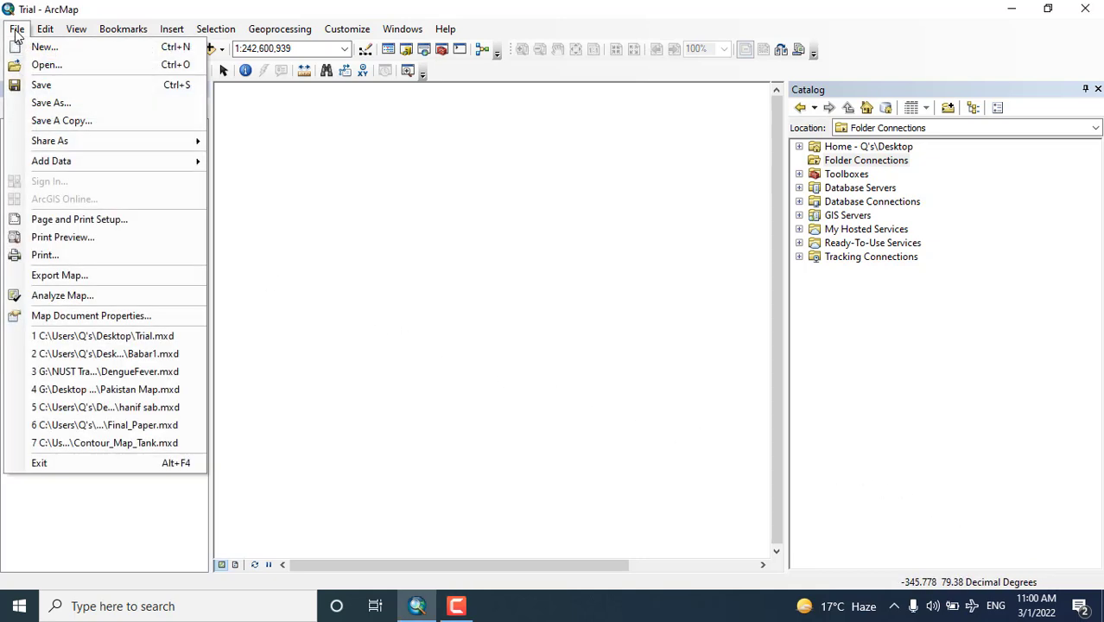
{"action": "mouse_move", "coordinate": [36, 164]}
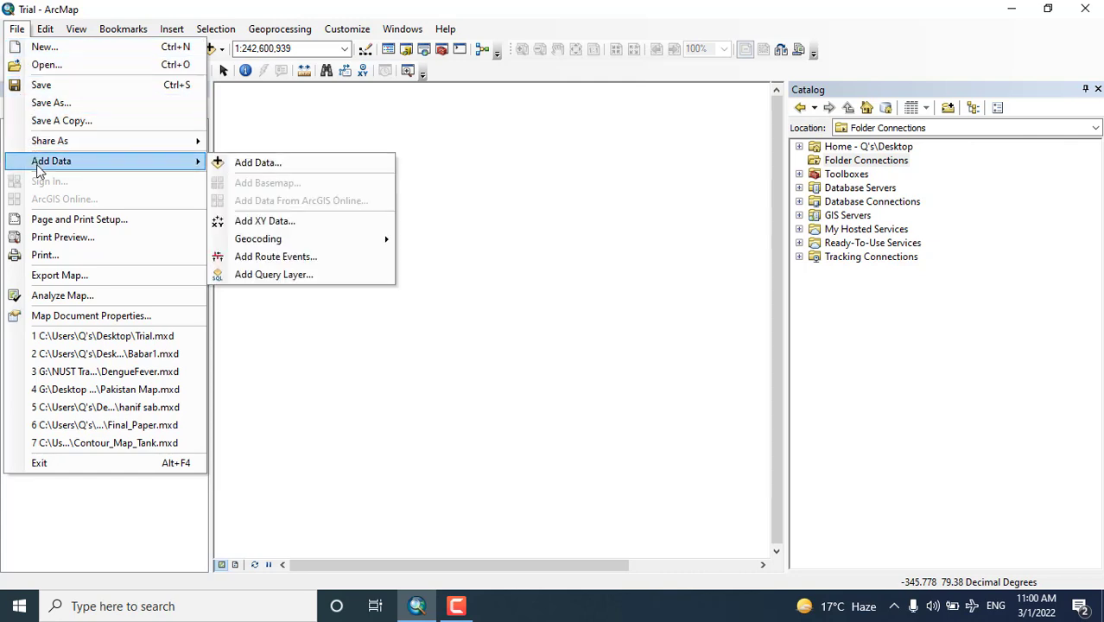
- Add World_Countries.shp from the Desktop's World_Countries Shapefile folder as a map layer
{"action": "left_click", "coordinate": [285, 166]}
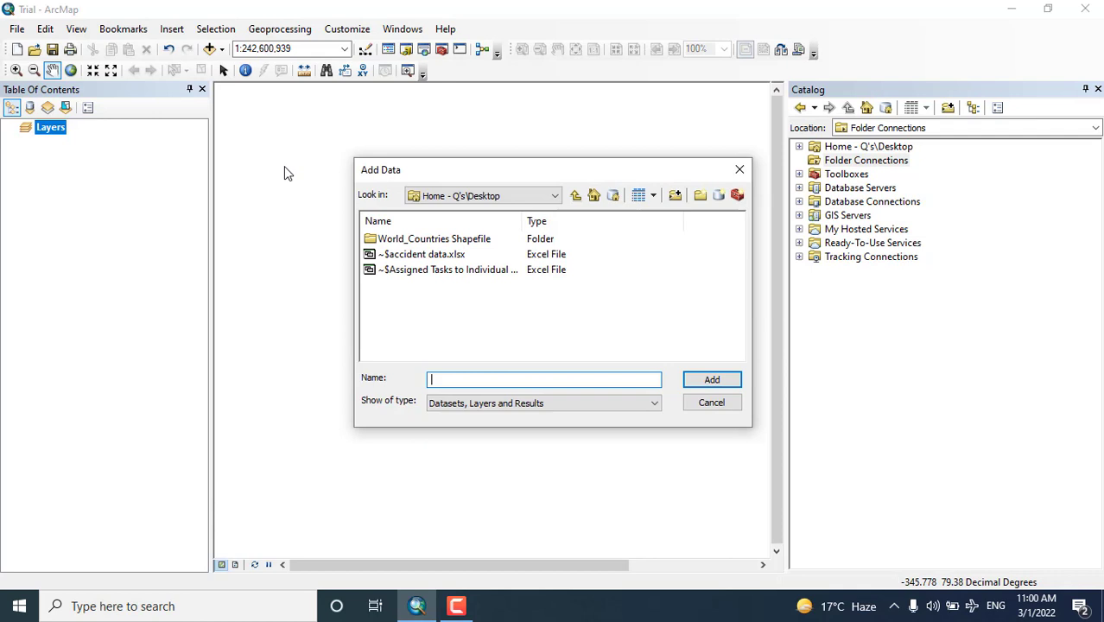
{"action": "left_click", "coordinate": [575, 196]}
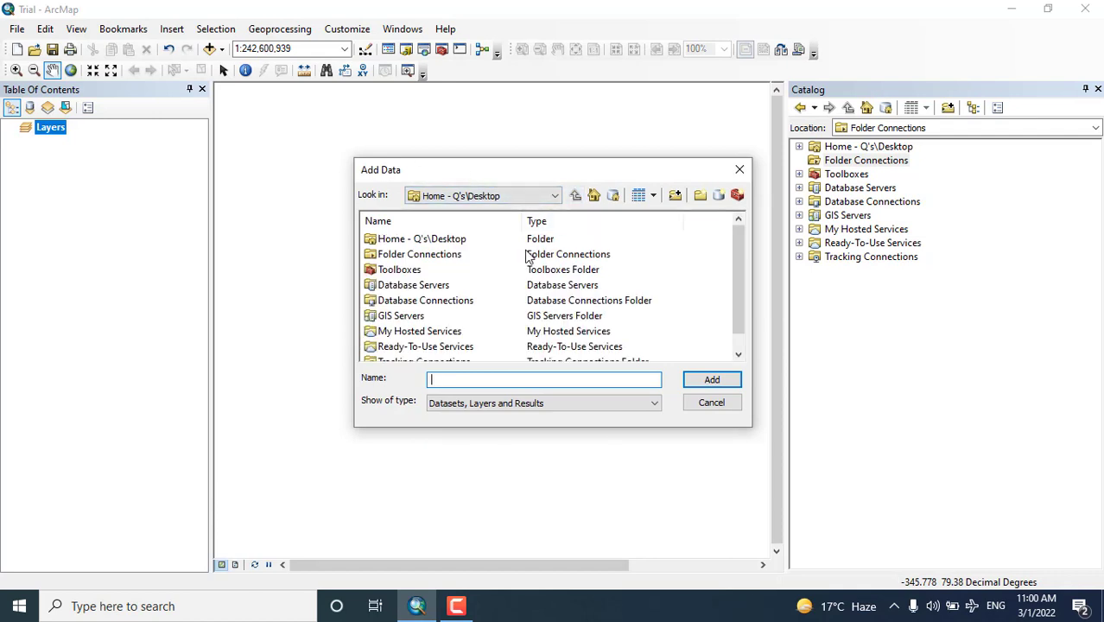
{"action": "left_click", "coordinate": [736, 349]}
{"action": "left_click_drag", "start_coordinate": [742, 347], "coordinate": [742, 292]}
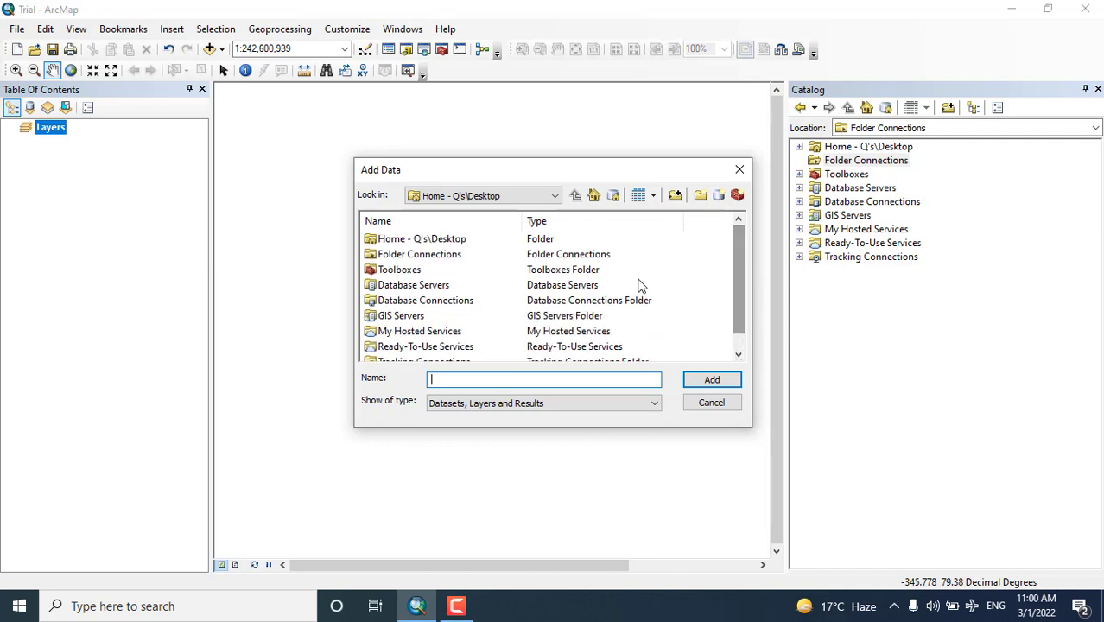
{"action": "left_click", "coordinate": [447, 244]}
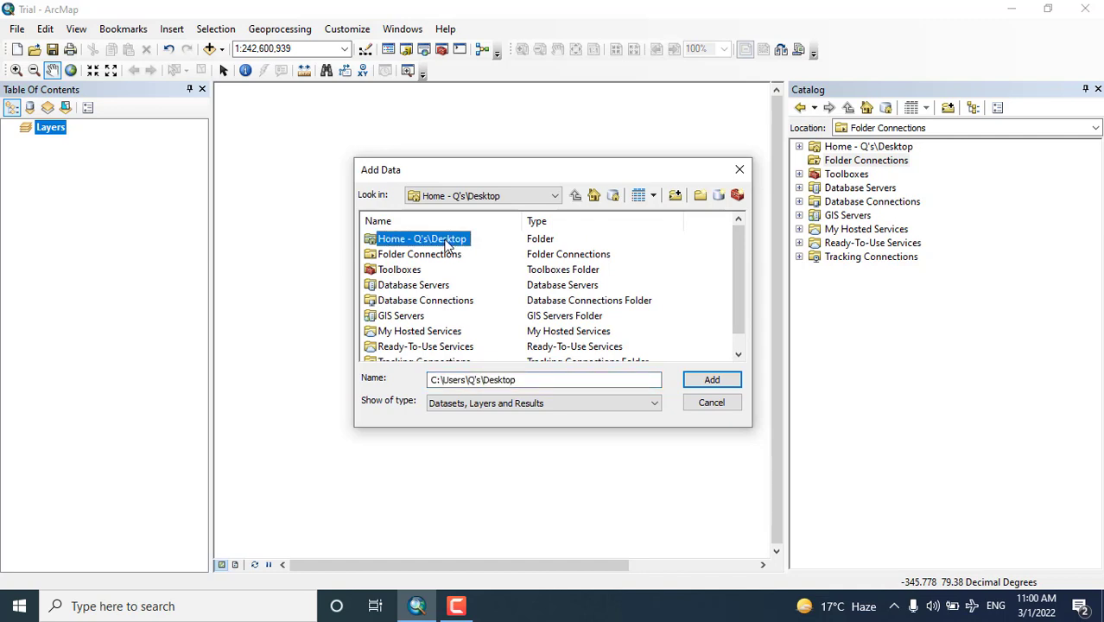
{"action": "double_click", "coordinate": [446, 245]}
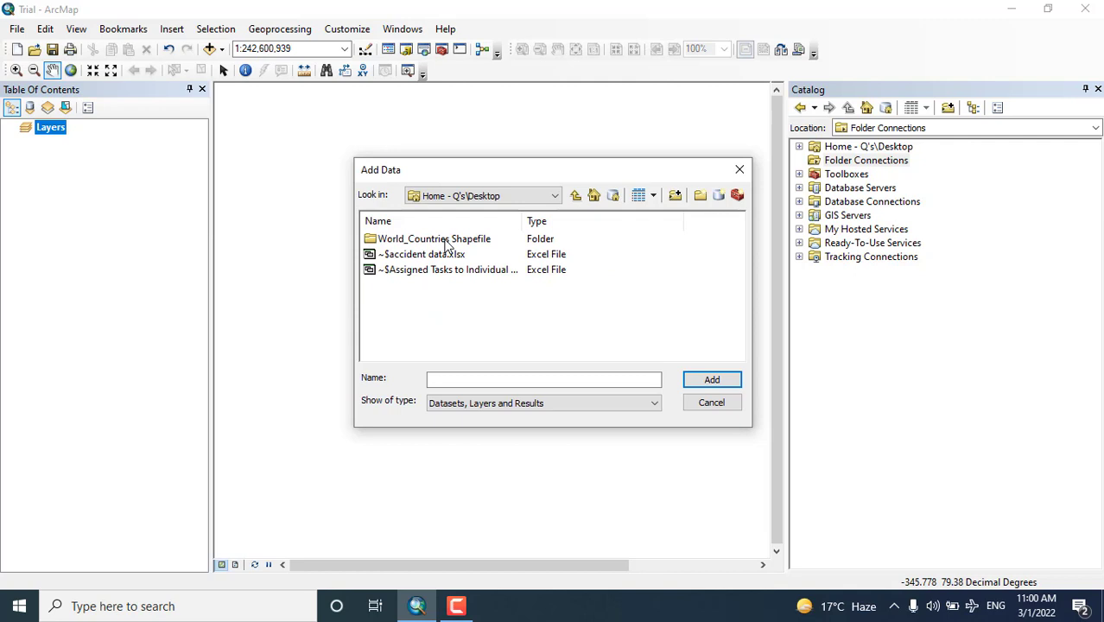
{"action": "left_click", "coordinate": [446, 243]}
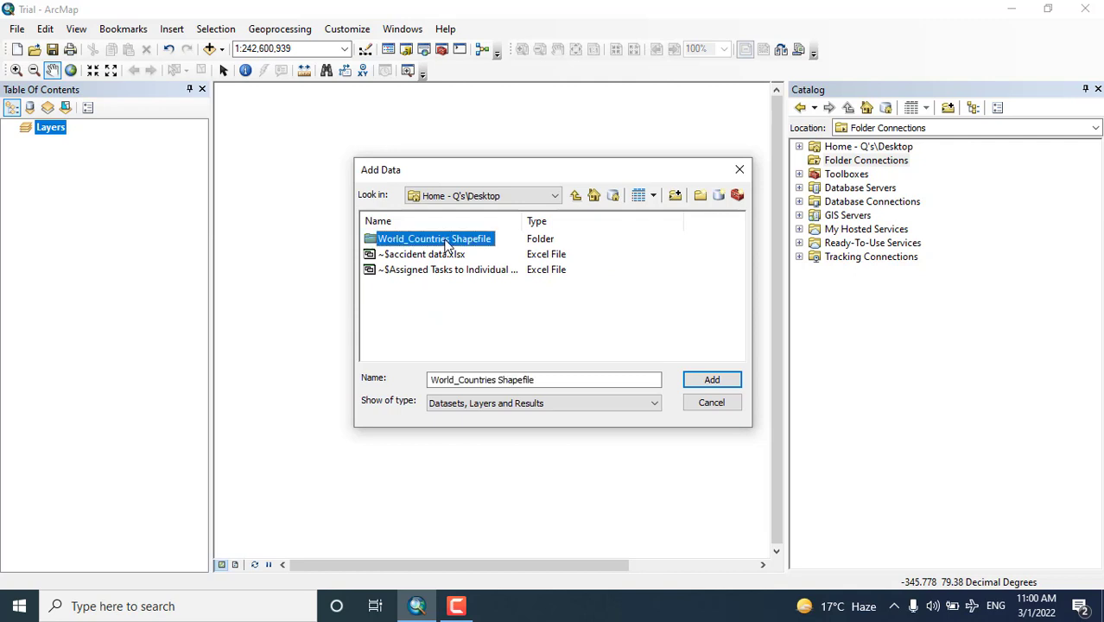
{"action": "double_click", "coordinate": [446, 244]}
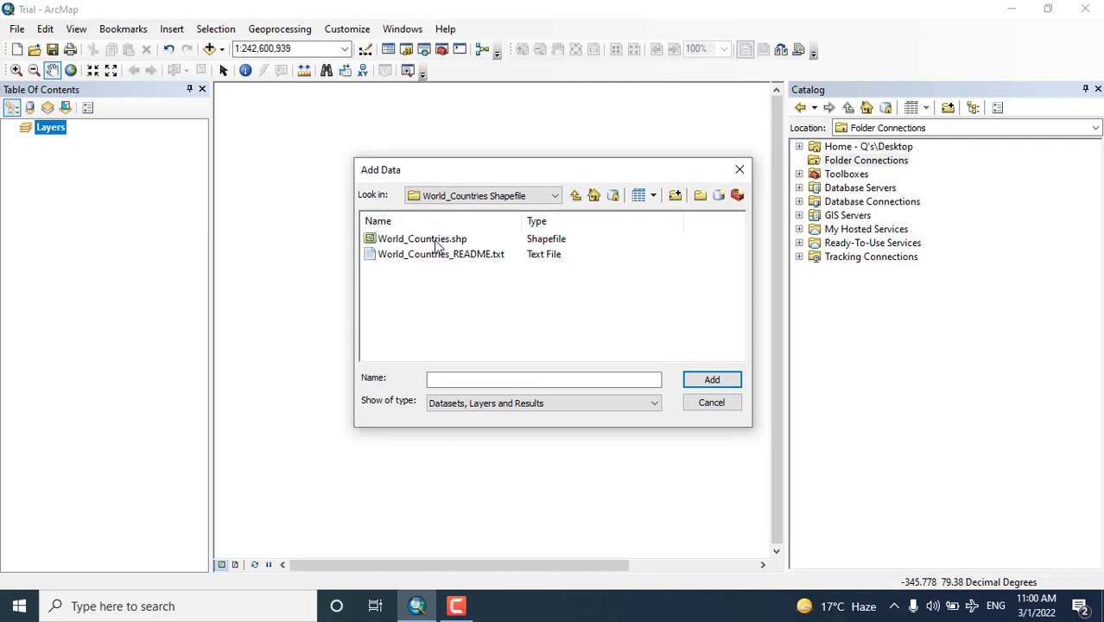
{"action": "left_click", "coordinate": [437, 245]}
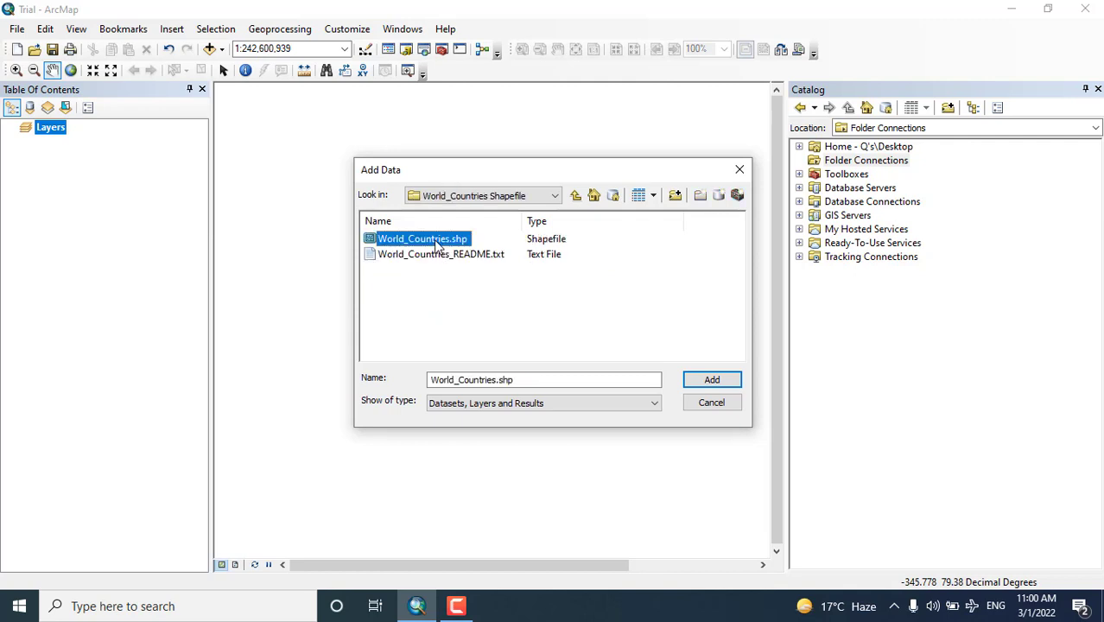
{"action": "left_click", "coordinate": [704, 380]}
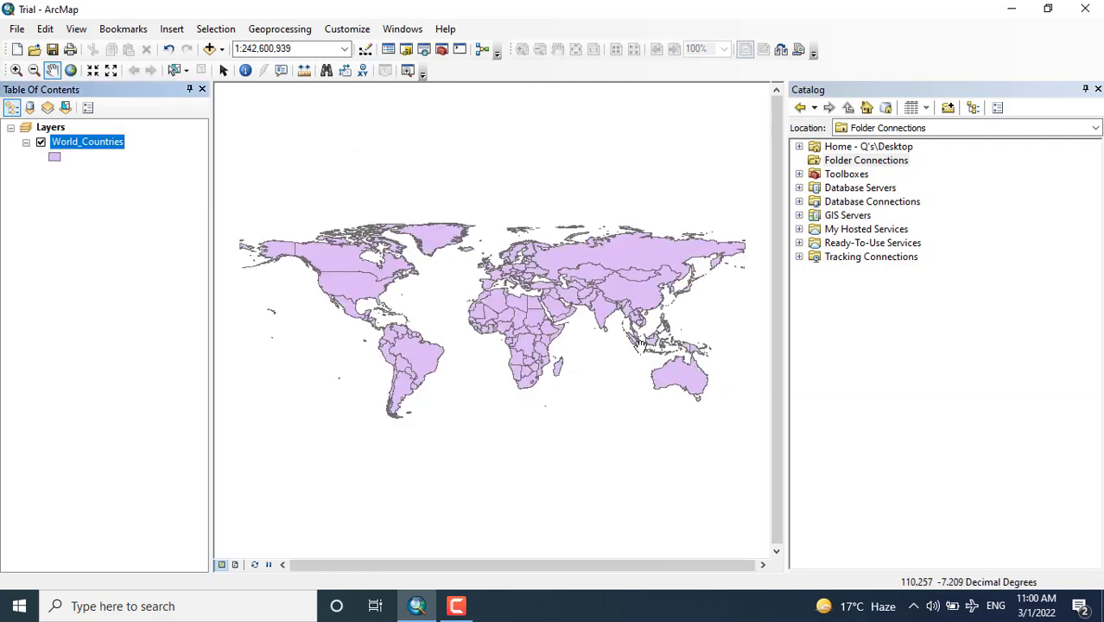
- Zoom in and pan the map toward the Atlantic, Greenland and Europe
{"action": "scroll", "coordinate": [489, 297], "scroll_direction": "up", "scroll_amount": 1}
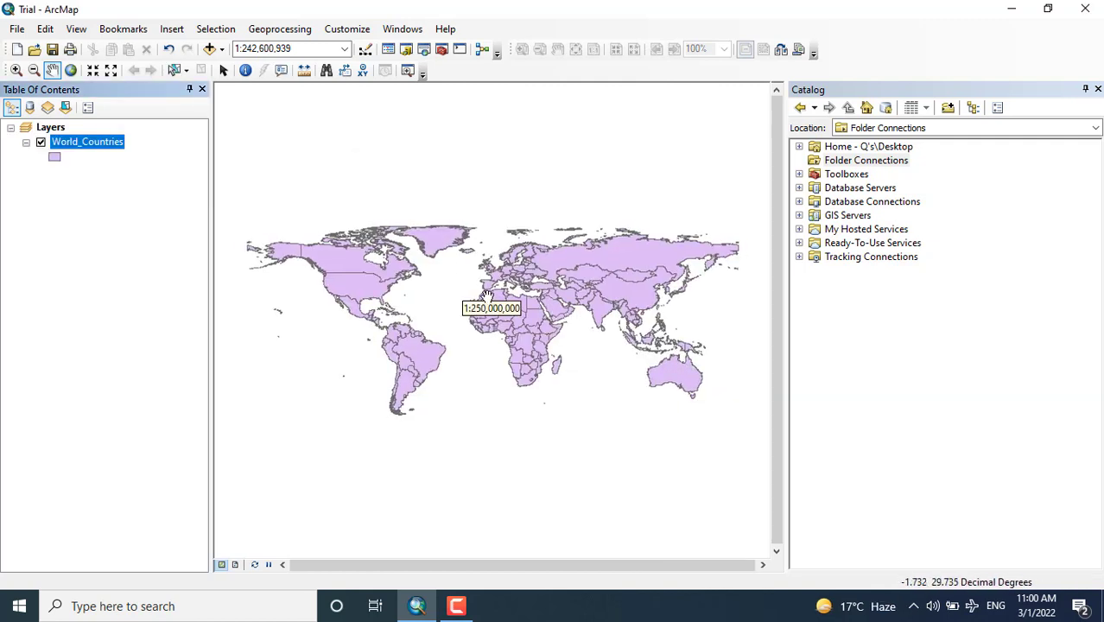
{"action": "left_click", "coordinate": [16, 70]}
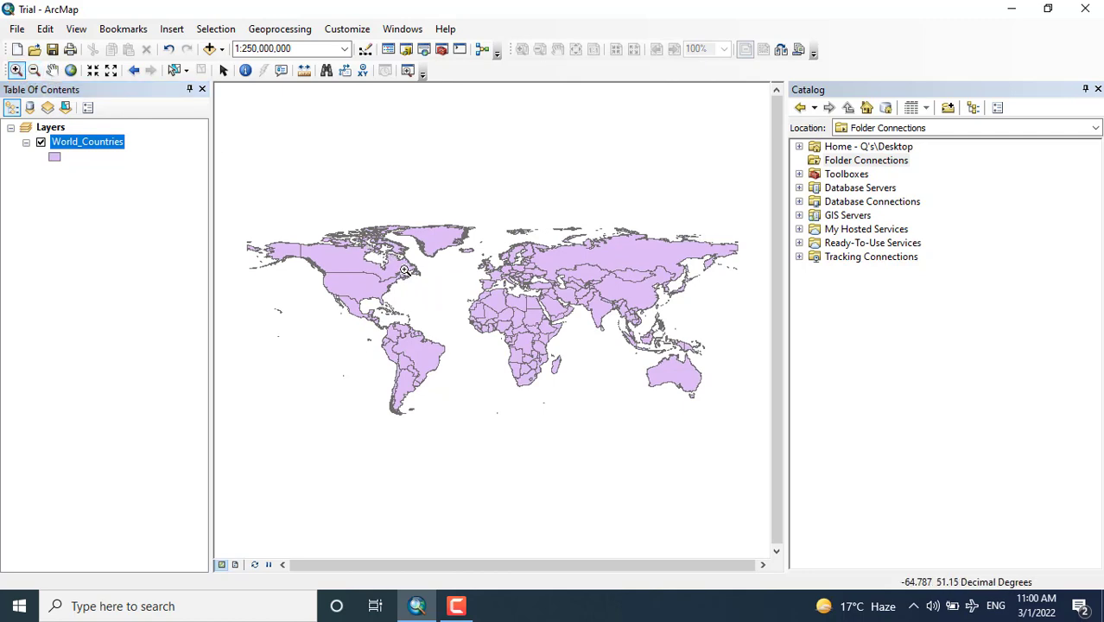
{"action": "scroll", "coordinate": [399, 270], "scroll_direction": "down", "scroll_amount": 4}
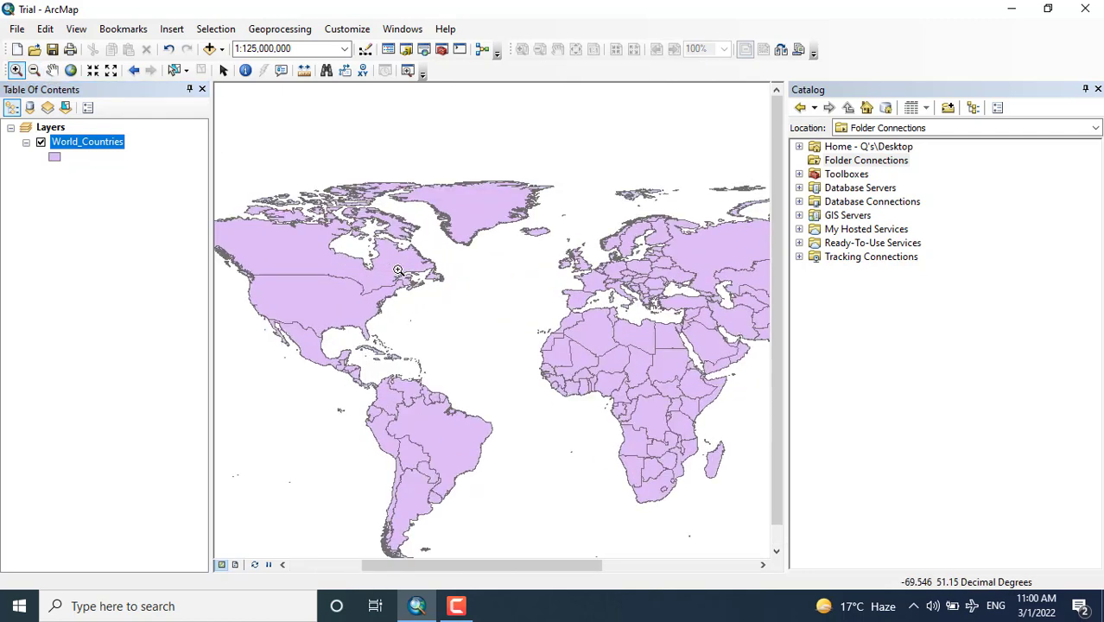
{"action": "scroll", "coordinate": [399, 271], "scroll_direction": "down", "scroll_amount": 2}
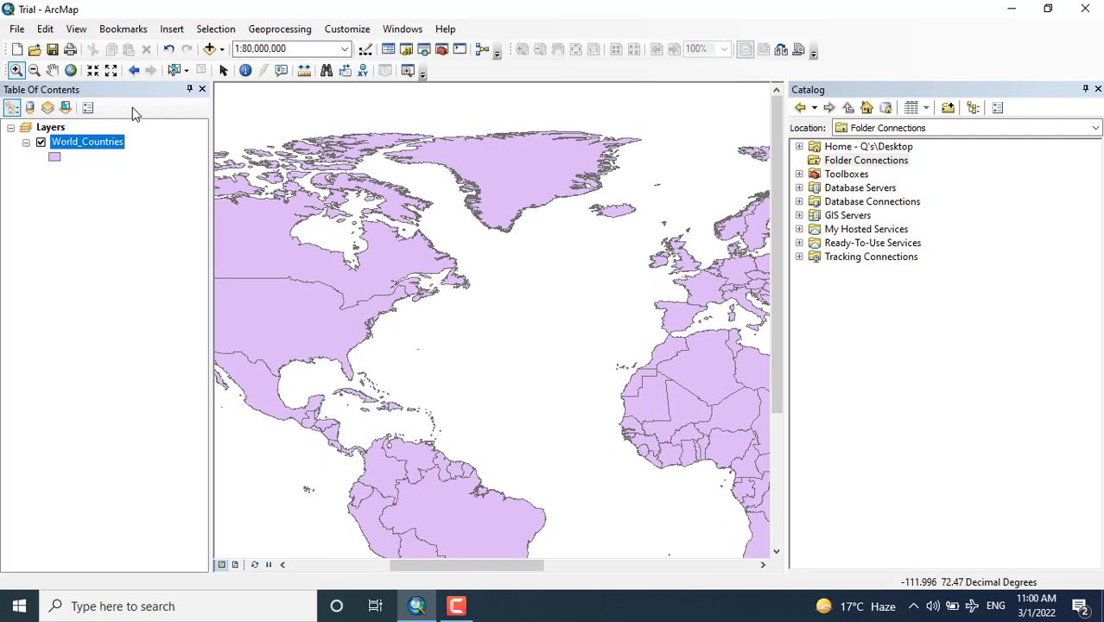
{"action": "left_click", "coordinate": [52, 70]}
{"action": "mouse_move", "coordinate": [304, 289]}
{"action": "left_mouse_down"}
{"action": "mouse_move", "coordinate": [460, 303]}
{"action": "mouse_move", "coordinate": [484, 326]}
{"action": "mouse_move", "coordinate": [368, 267]}
{"action": "left_mouse_up"}
{"action": "left_click_drag", "start_coordinate": [523, 292], "coordinate": [378, 308]}
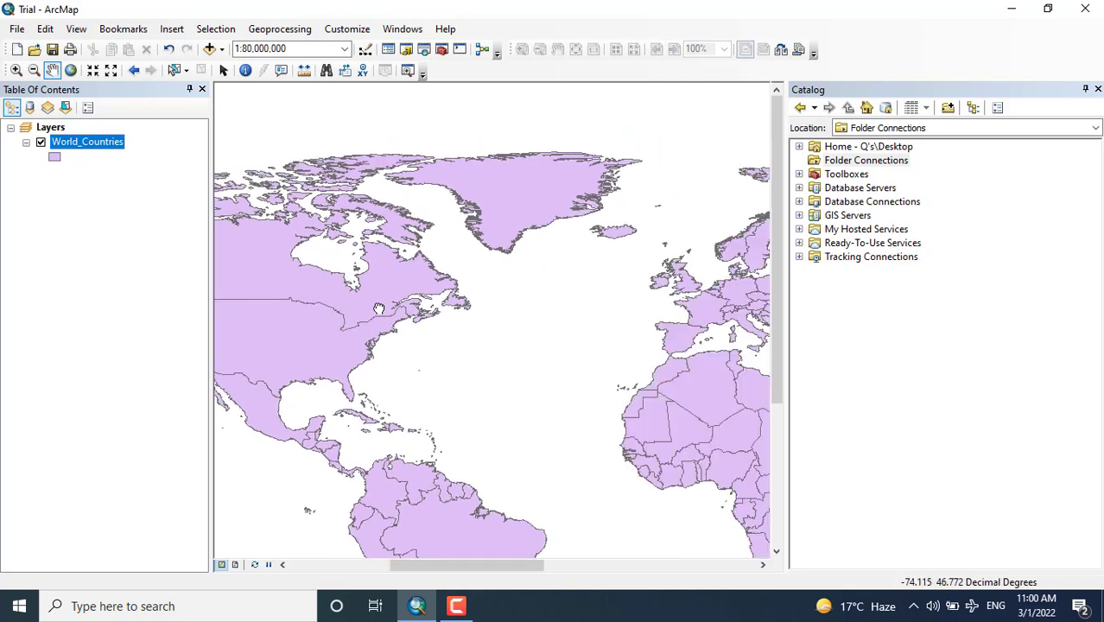
- Pan across Africa, Asia and Australia, then remove the World_Countries layer
{"action": "mouse_move", "coordinate": [648, 414]}
{"action": "left_mouse_down"}
{"action": "mouse_move", "coordinate": [432, 372]}
{"action": "mouse_move", "coordinate": [383, 389]}
{"action": "left_mouse_up"}
{"action": "left_click_drag", "start_coordinate": [622, 328], "coordinate": [380, 363]}
{"action": "mouse_move", "coordinate": [553, 311]}
{"action": "left_mouse_down"}
{"action": "mouse_move", "coordinate": [449, 346]}
{"action": "mouse_move", "coordinate": [433, 331]}
{"action": "mouse_move", "coordinate": [465, 283]}
{"action": "left_mouse_up"}
{"action": "left_click_drag", "start_coordinate": [527, 449], "coordinate": [531, 376]}
{"action": "left_click_drag", "start_coordinate": [542, 432], "coordinate": [539, 384]}
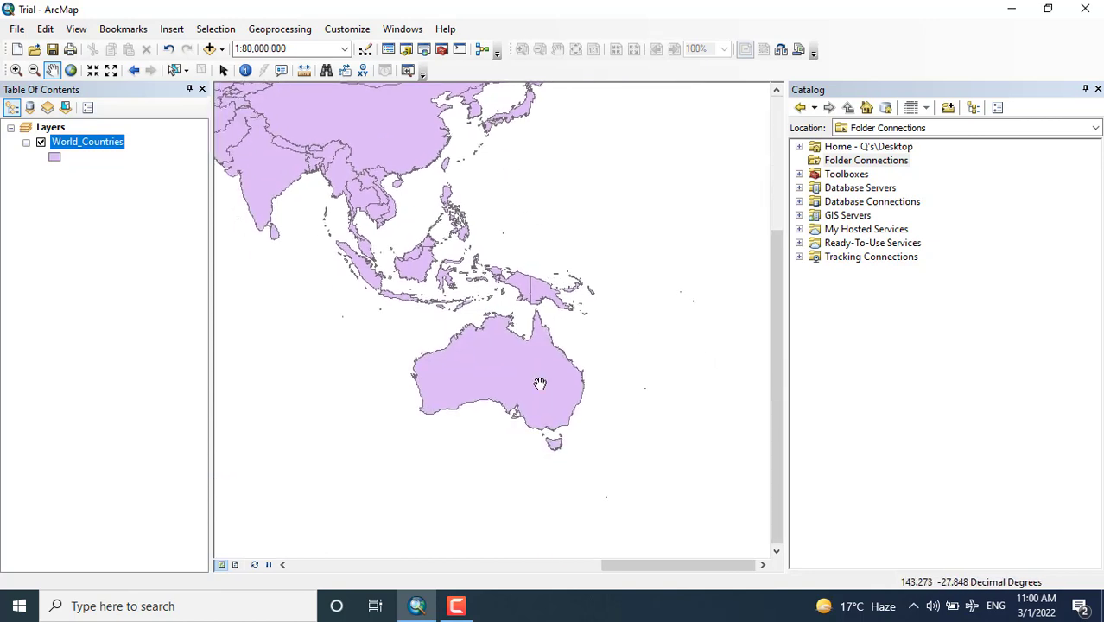
{"action": "left_click_drag", "start_coordinate": [372, 216], "coordinate": [562, 424]}
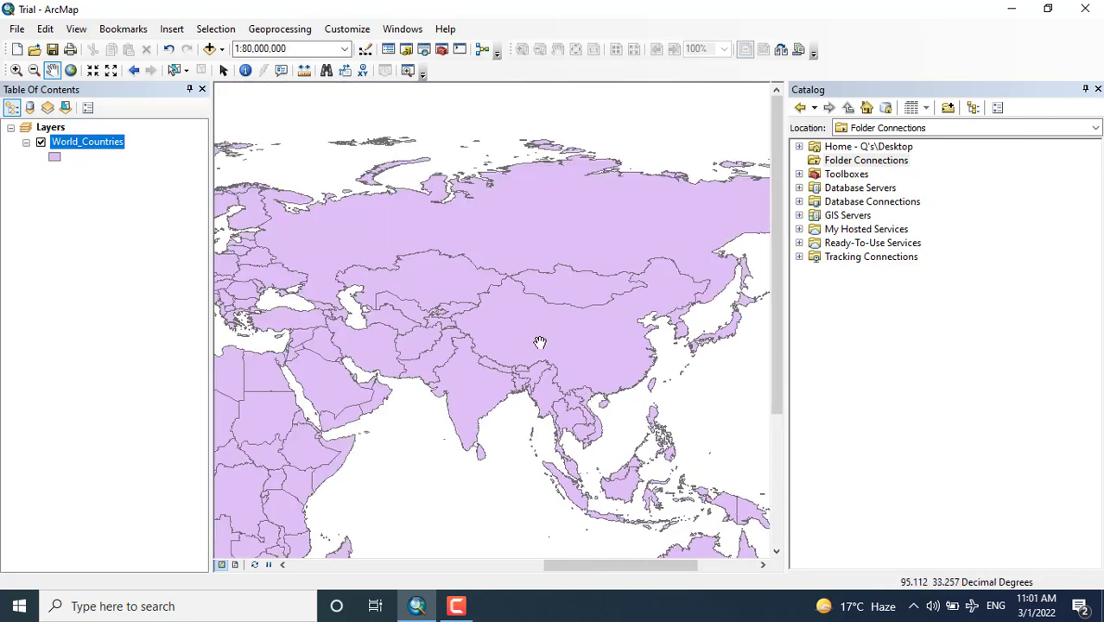
{"action": "right_click", "coordinate": [109, 147]}
{"action": "left_click", "coordinate": [131, 169]}
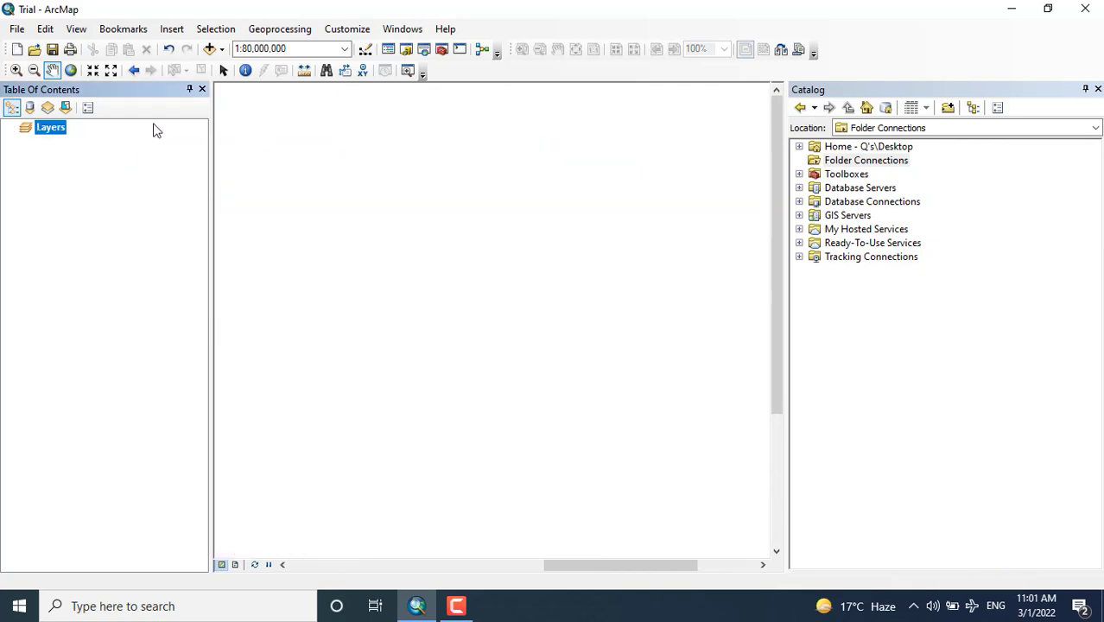
- Re-add World_Countries.shp from the Desktop's World_Countries Shapefile folder with Add Data
{"action": "left_click", "coordinate": [206, 52]}
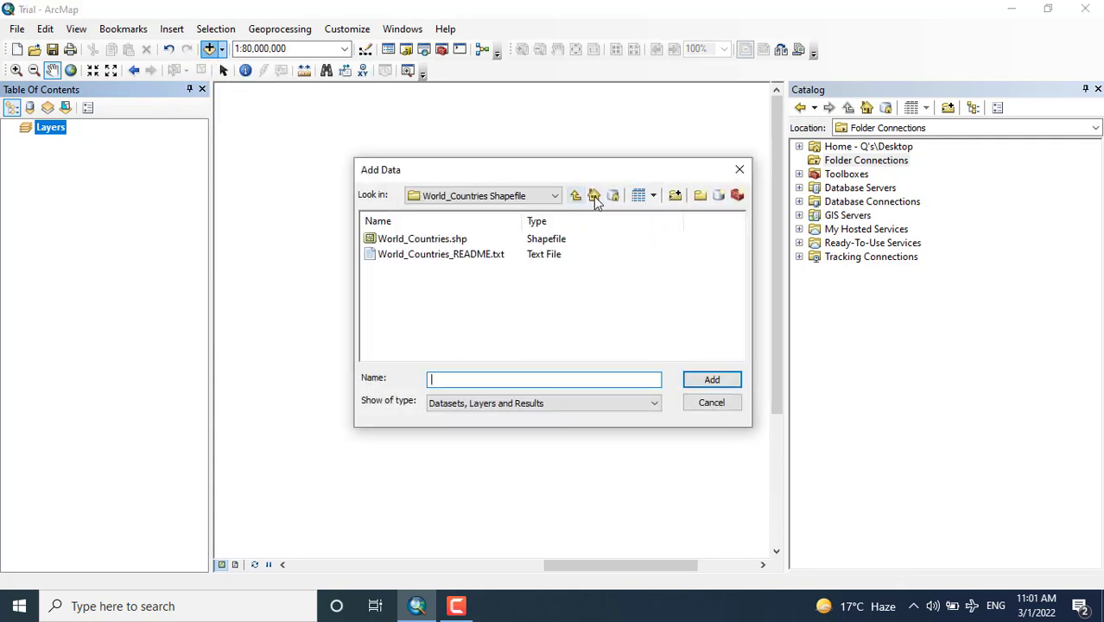
{"action": "left_click", "coordinate": [575, 196]}
{"action": "left_click", "coordinate": [575, 195]}
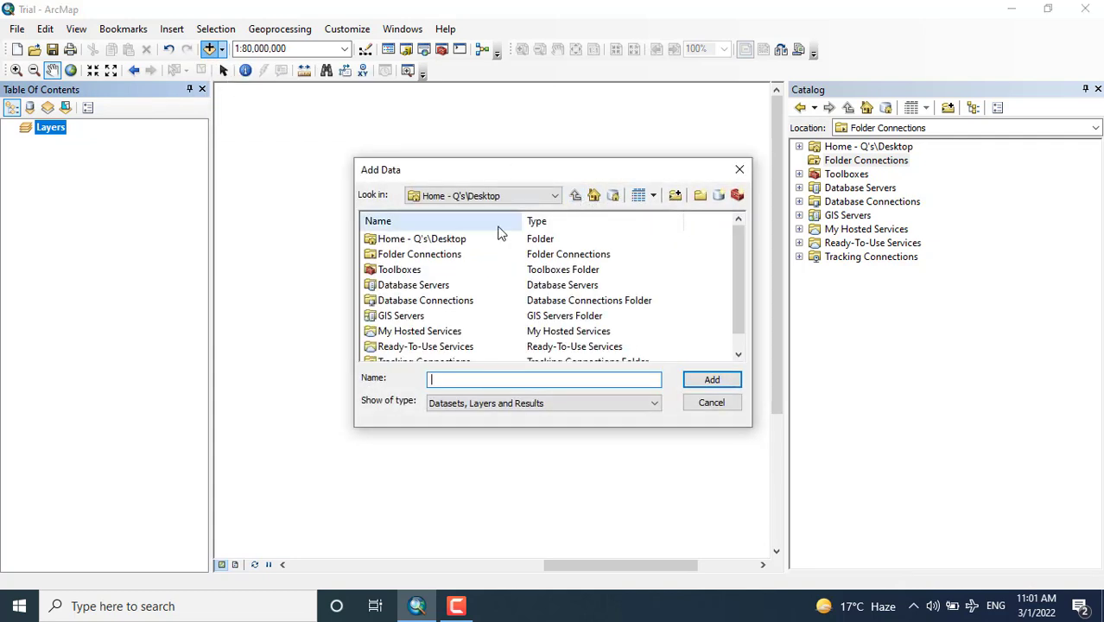
{"action": "double_click", "coordinate": [457, 242]}
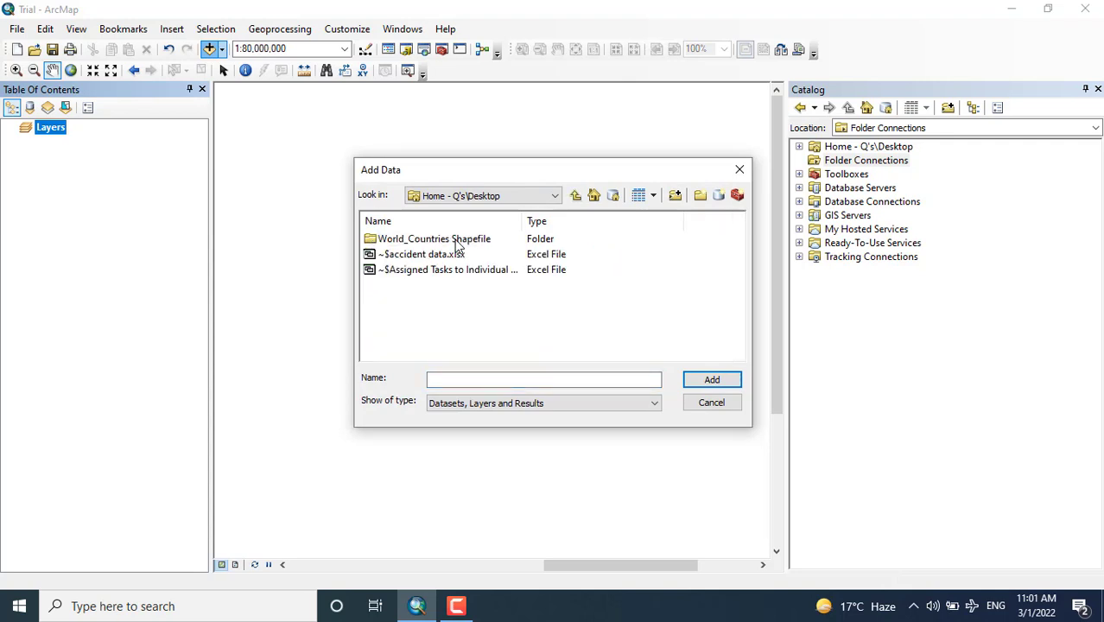
{"action": "double_click", "coordinate": [457, 242]}
{"action": "left_click", "coordinate": [453, 241]}
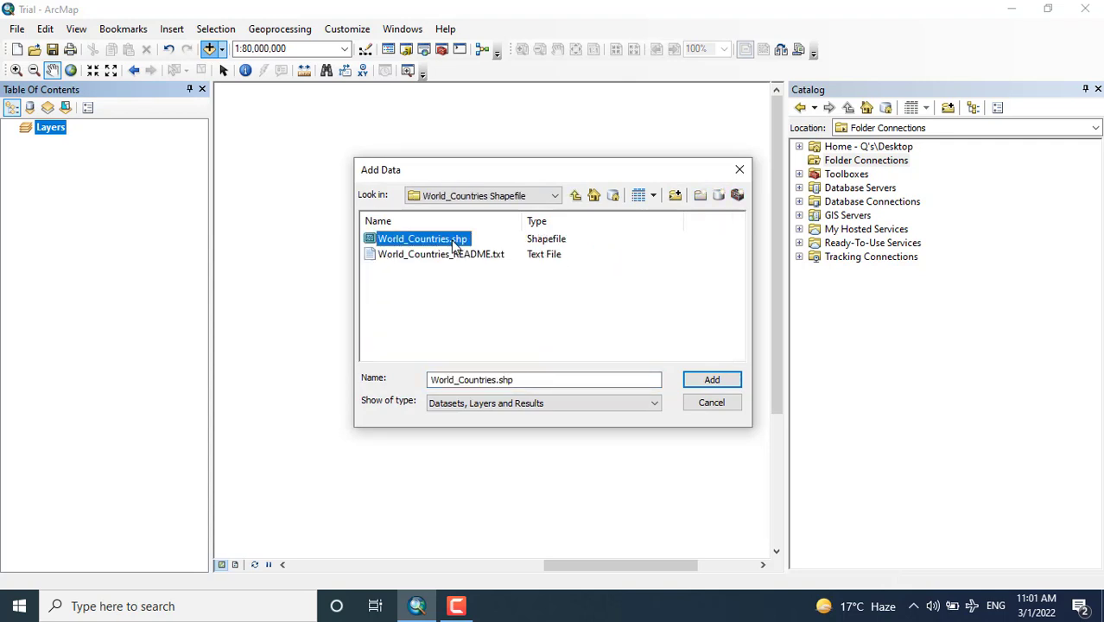
{"action": "left_click", "coordinate": [711, 385]}
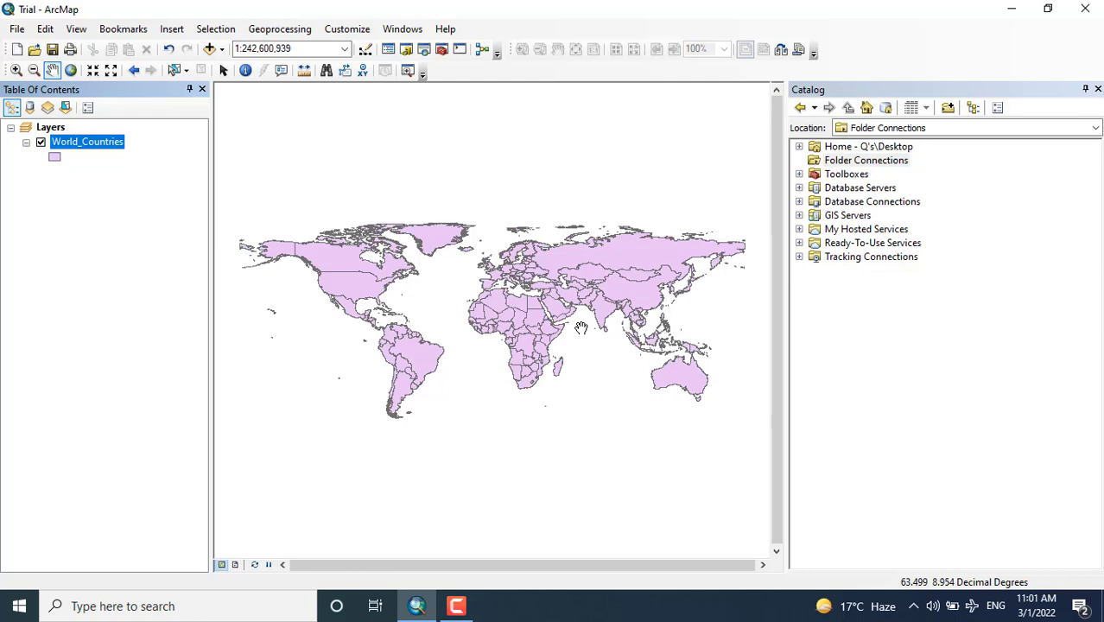
- Pan around Africa and Europe, then remove the World_Countries layer again
{"action": "scroll", "coordinate": [581, 329], "scroll_direction": "down", "scroll_amount": 5}
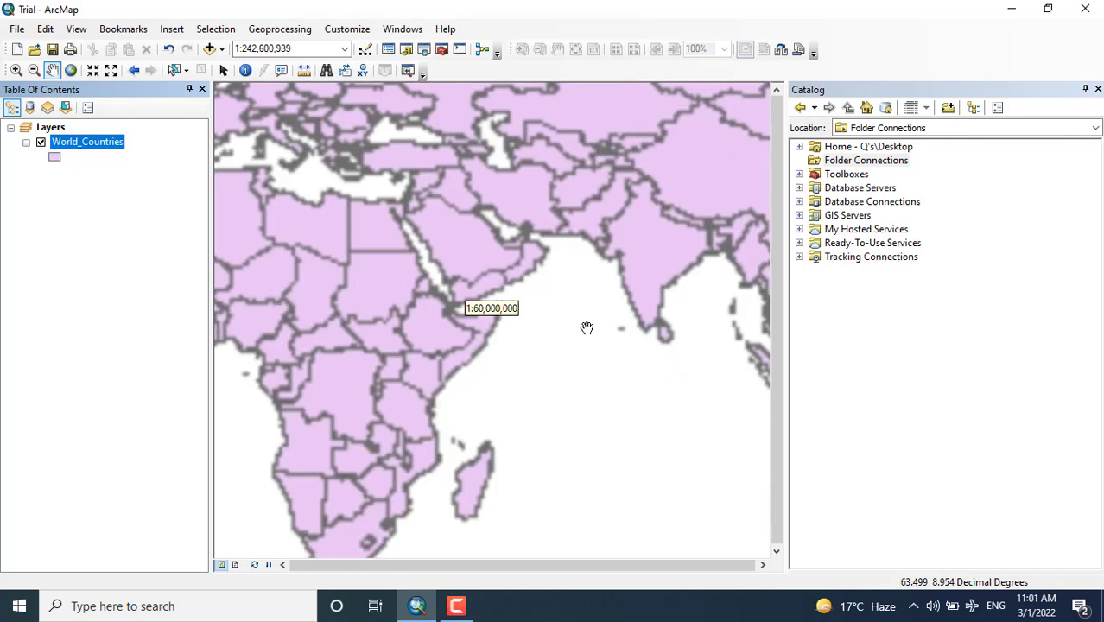
{"action": "scroll", "coordinate": [501, 327], "scroll_direction": "down", "scroll_amount": 1}
{"action": "left_click_drag", "start_coordinate": [434, 328], "coordinate": [518, 271]}
{"action": "left_click_drag", "start_coordinate": [545, 348], "coordinate": [567, 276]}
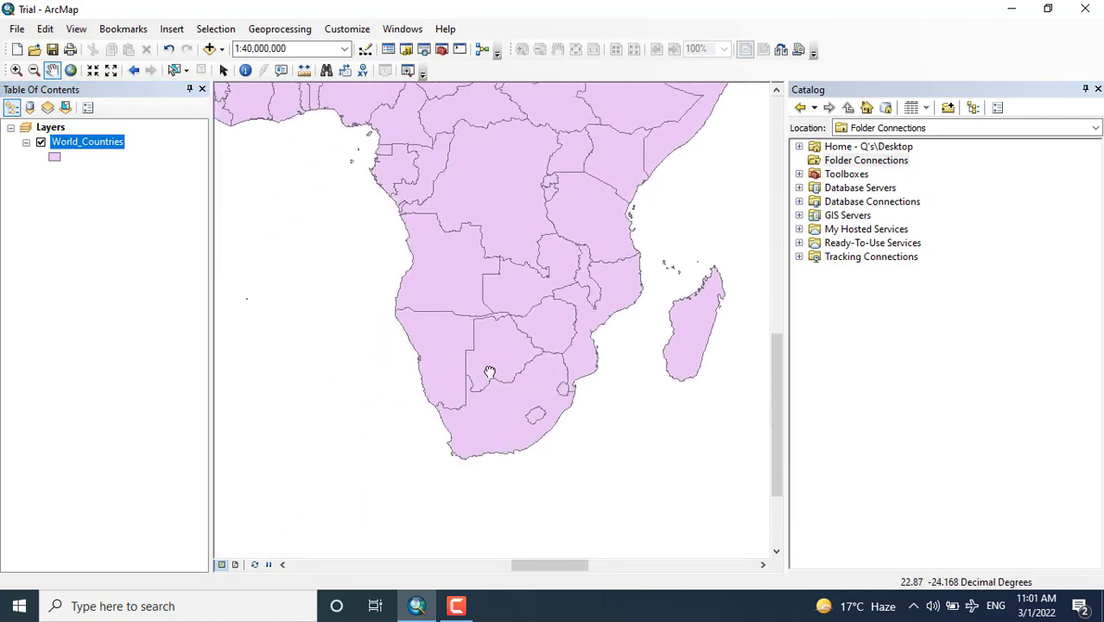
{"action": "left_click_drag", "start_coordinate": [489, 372], "coordinate": [520, 475]}
{"action": "left_click_drag", "start_coordinate": [489, 349], "coordinate": [457, 430]}
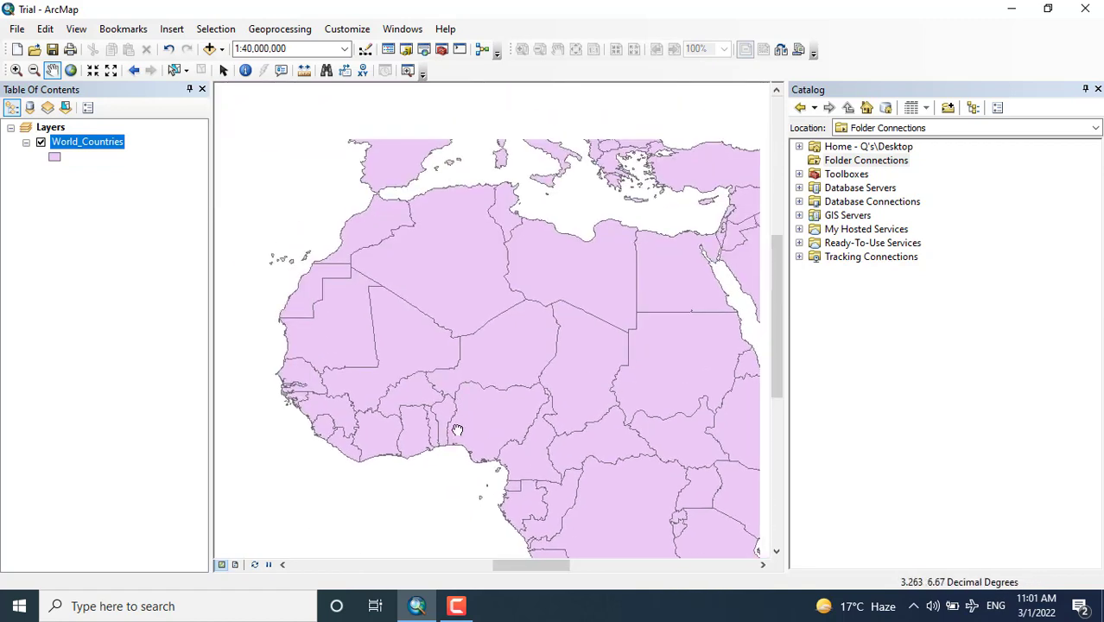
{"action": "left_click_drag", "start_coordinate": [461, 375], "coordinate": [375, 424]}
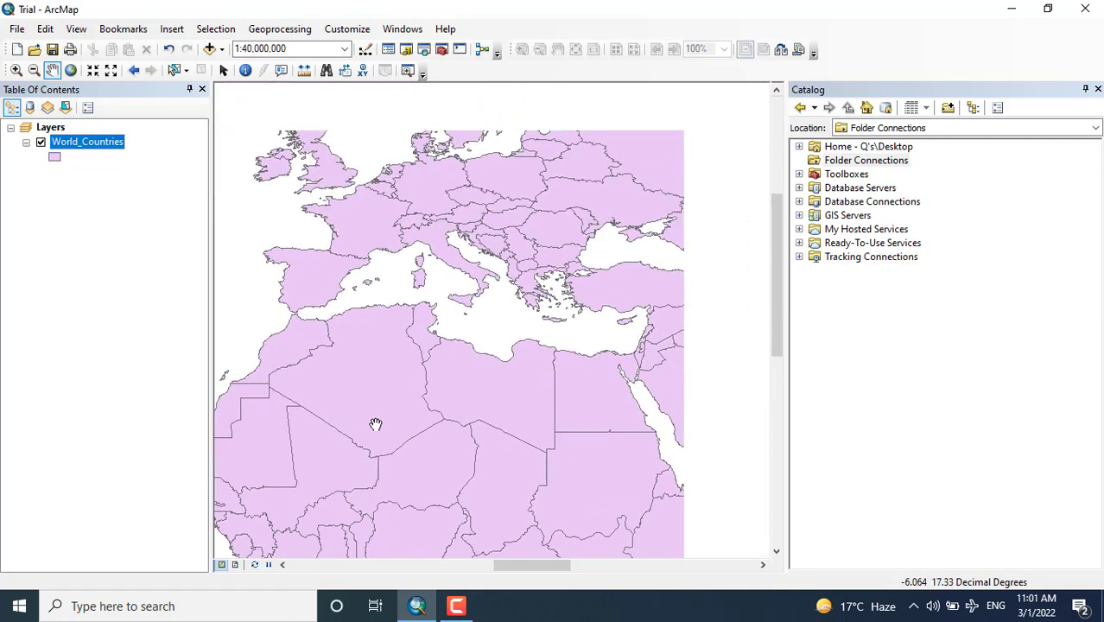
{"action": "right_click", "coordinate": [113, 144]}
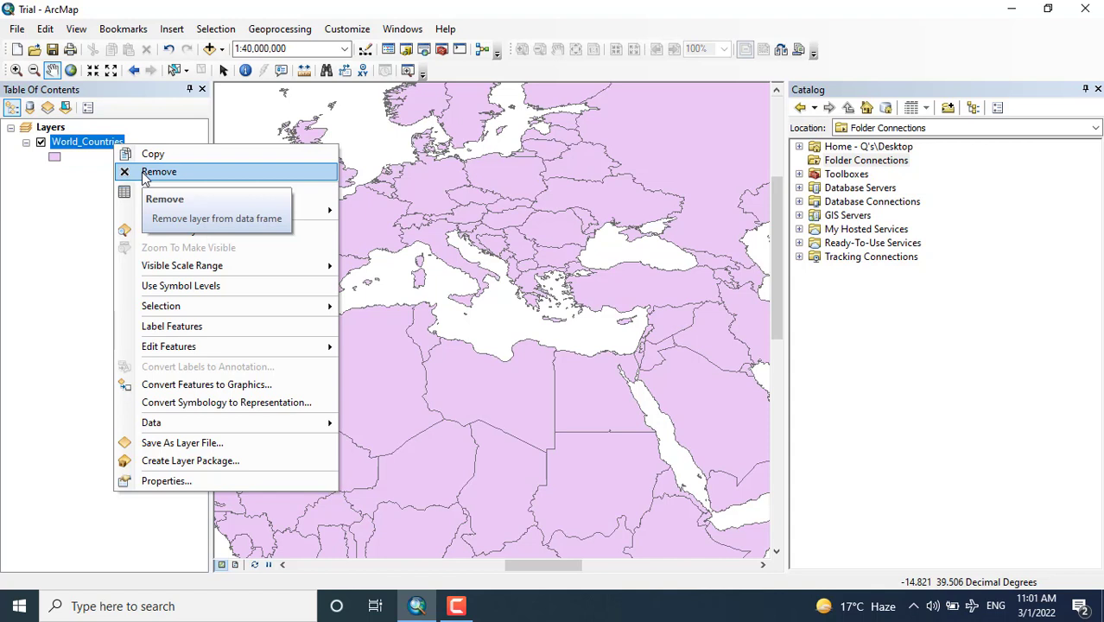
{"action": "left_click", "coordinate": [145, 174]}
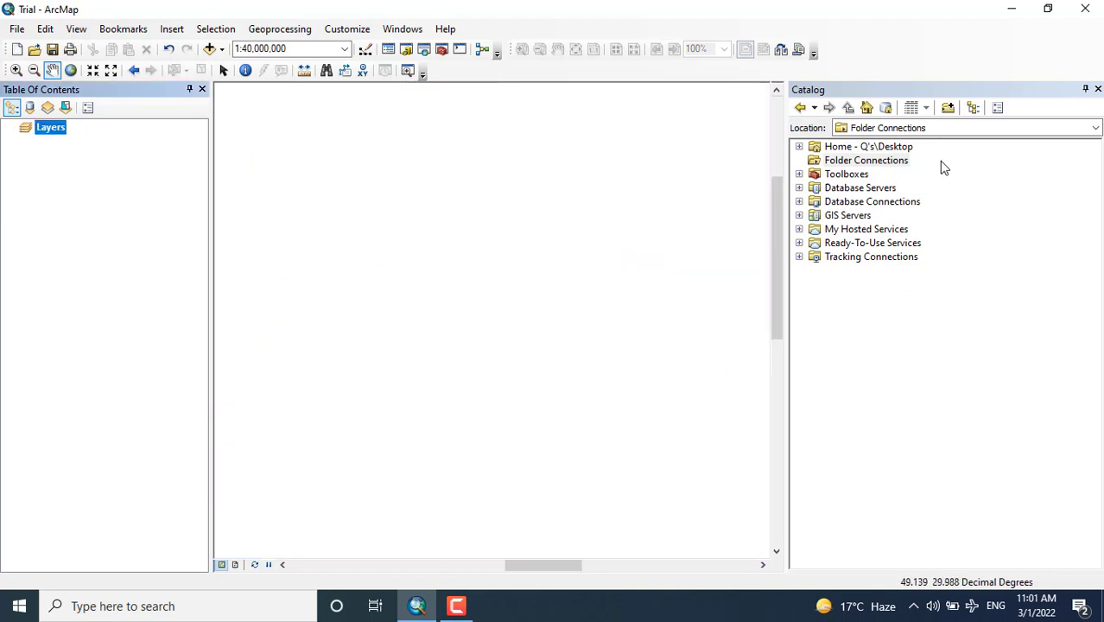
- Create a Catalog folder connection to Desktop\World_Countries Shapefile and expand it
{"action": "left_click", "coordinate": [948, 109]}
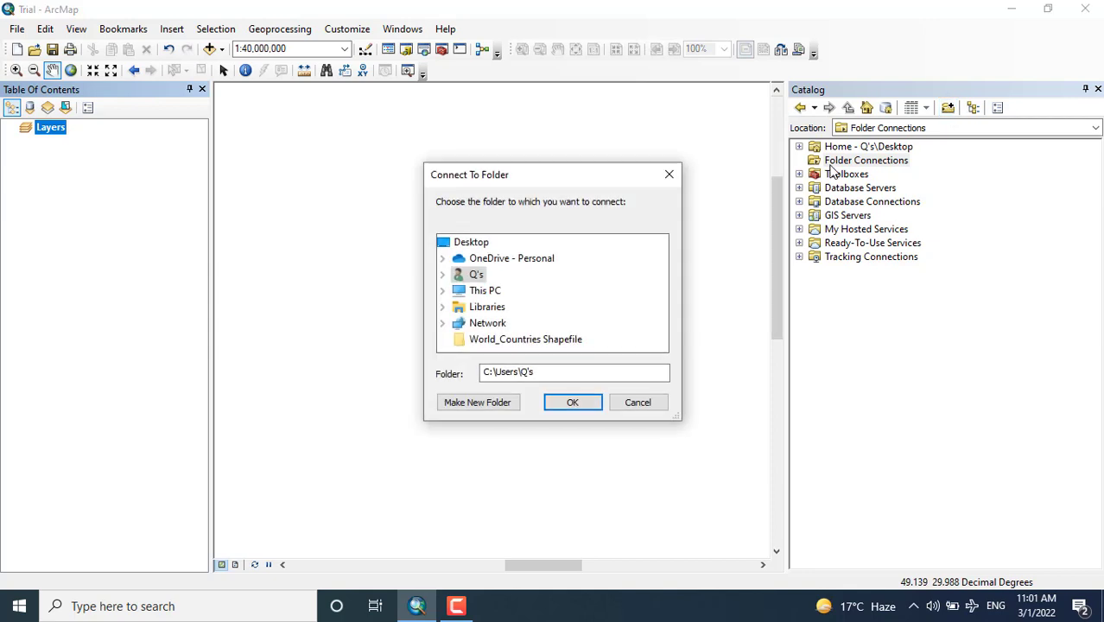
{"action": "left_click", "coordinate": [462, 242]}
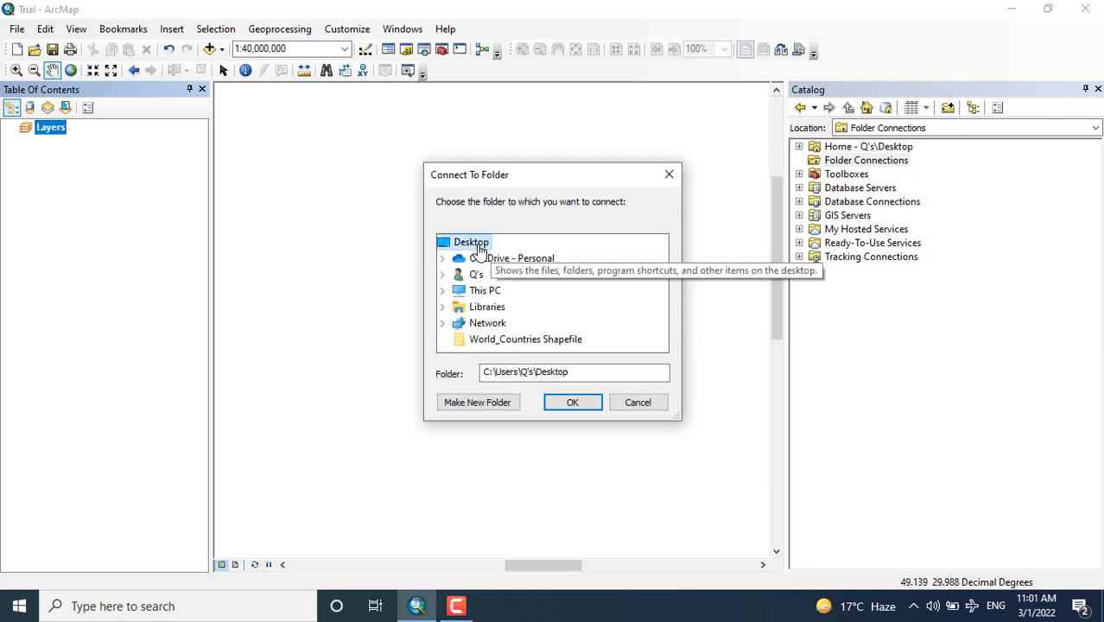
{"action": "left_click", "coordinate": [524, 342]}
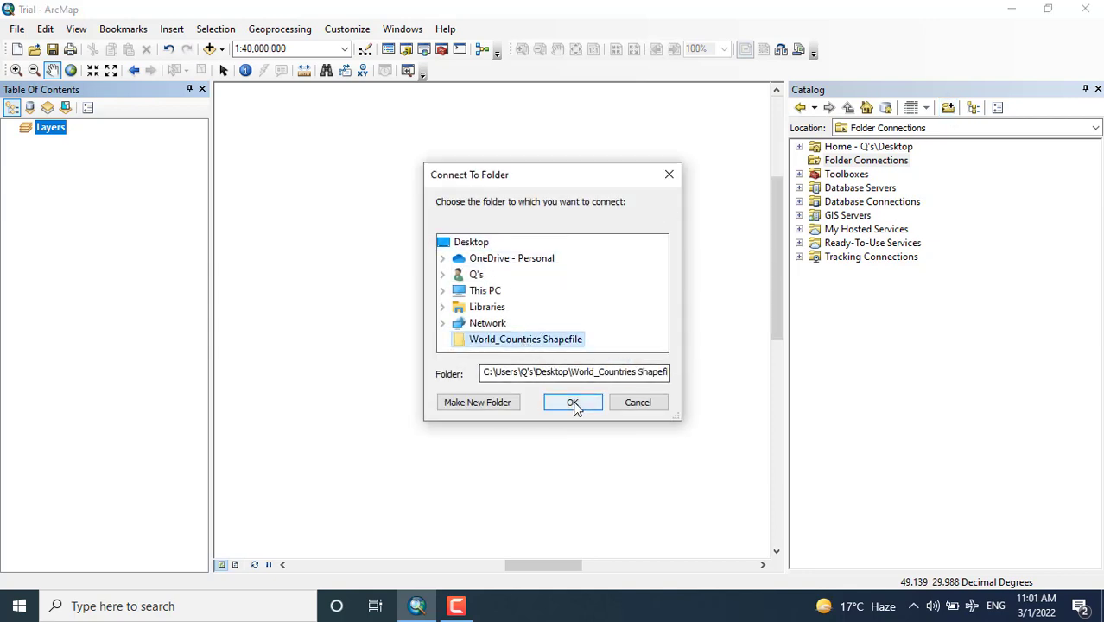
{"action": "left_click", "coordinate": [573, 404]}
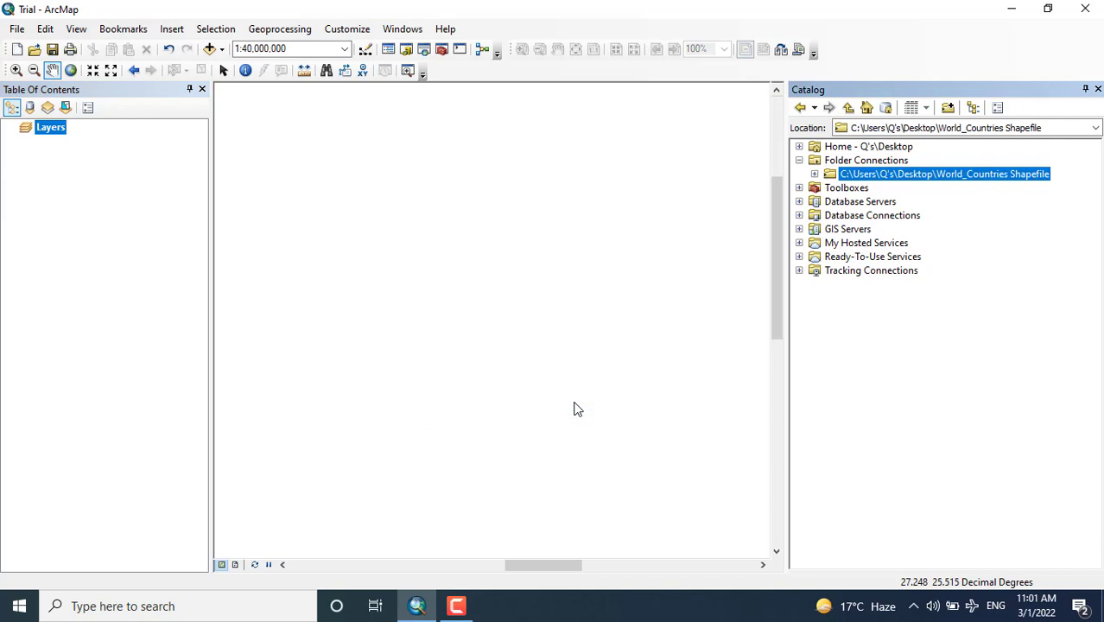
{"action": "left_click", "coordinate": [814, 175]}
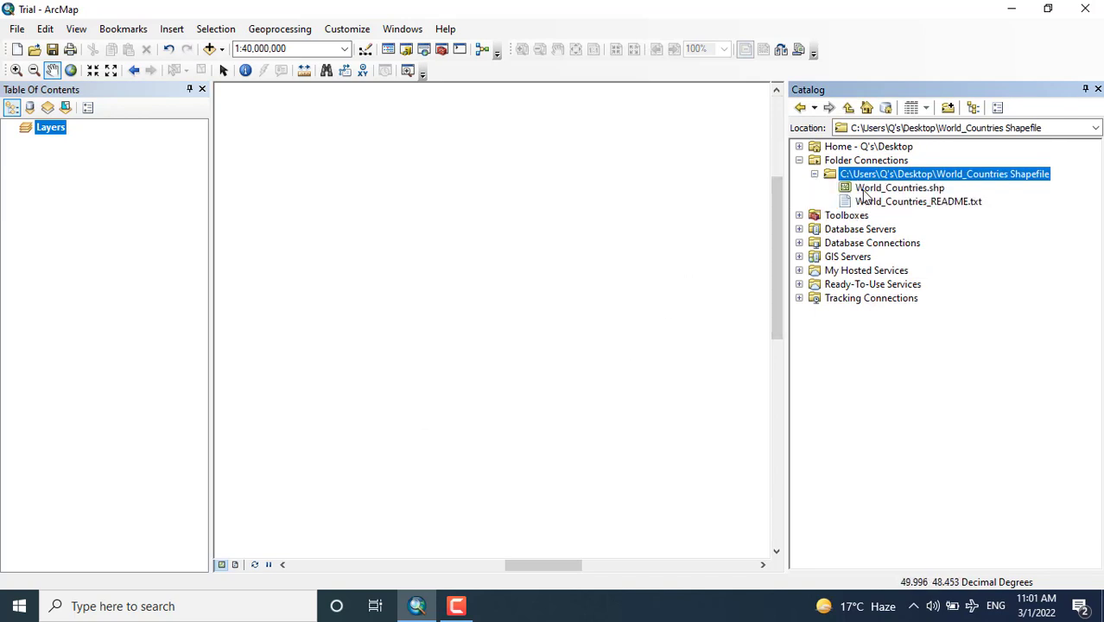
- Drag World_Countries.shp from Catalog onto the map, view the Americas, then zoom to full extent
{"action": "mouse_move", "coordinate": [863, 191]}
{"action": "left_mouse_down"}
{"action": "mouse_move", "coordinate": [793, 182]}
{"action": "mouse_move", "coordinate": [663, 251]}
{"action": "left_mouse_up"}
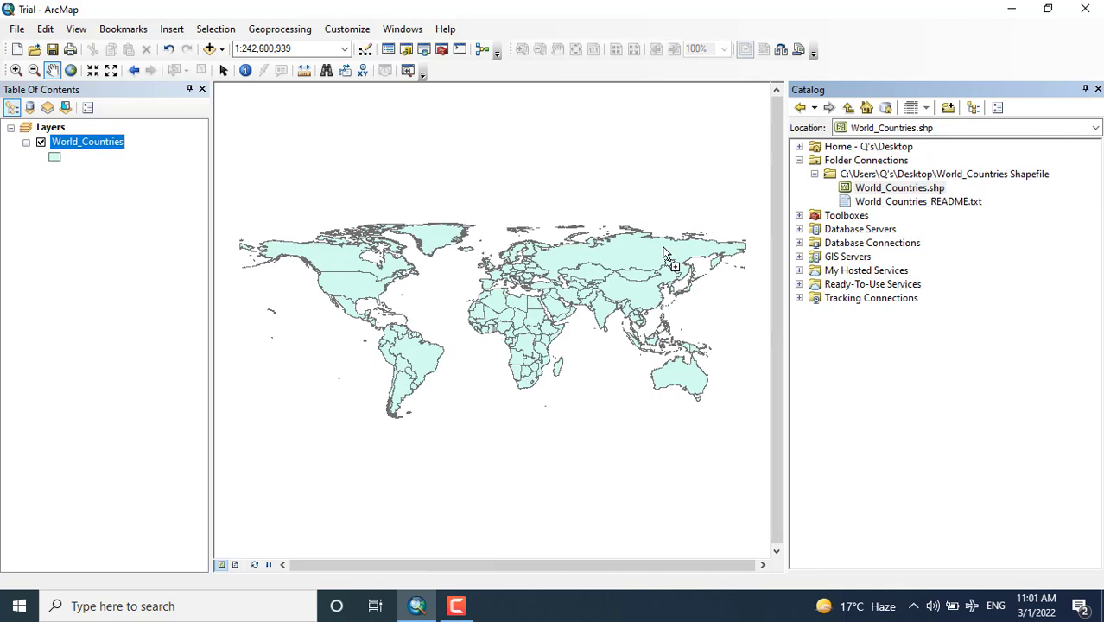
{"action": "scroll", "coordinate": [531, 298], "scroll_direction": "down", "scroll_amount": 4}
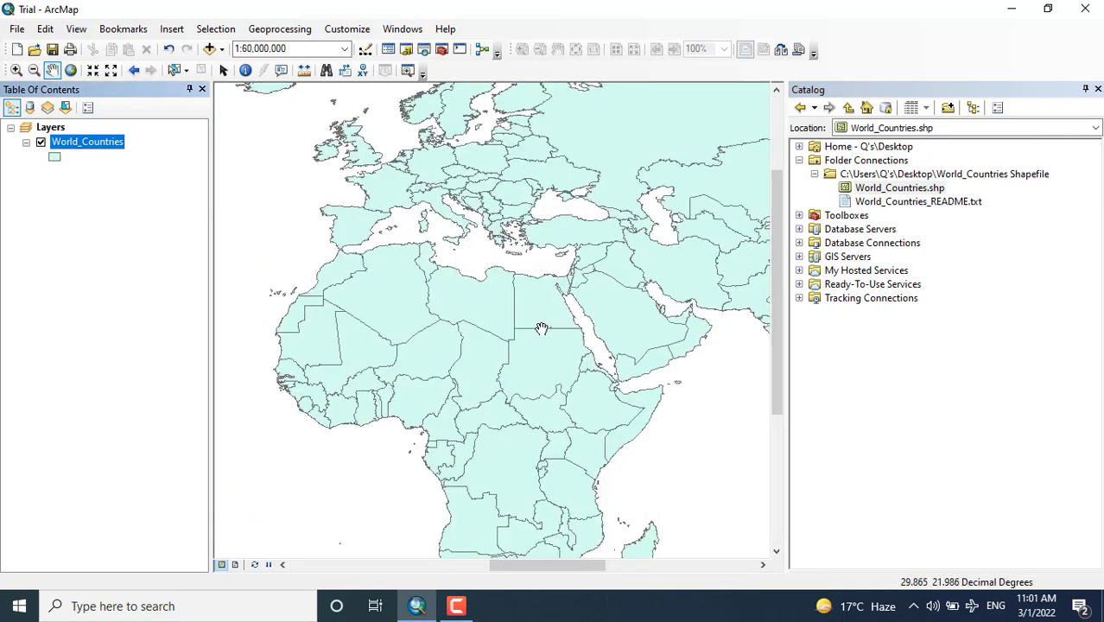
{"action": "scroll", "coordinate": [540, 328], "scroll_direction": "down", "scroll_amount": 3}
{"action": "scroll", "coordinate": [542, 329], "scroll_direction": "up", "scroll_amount": 3}
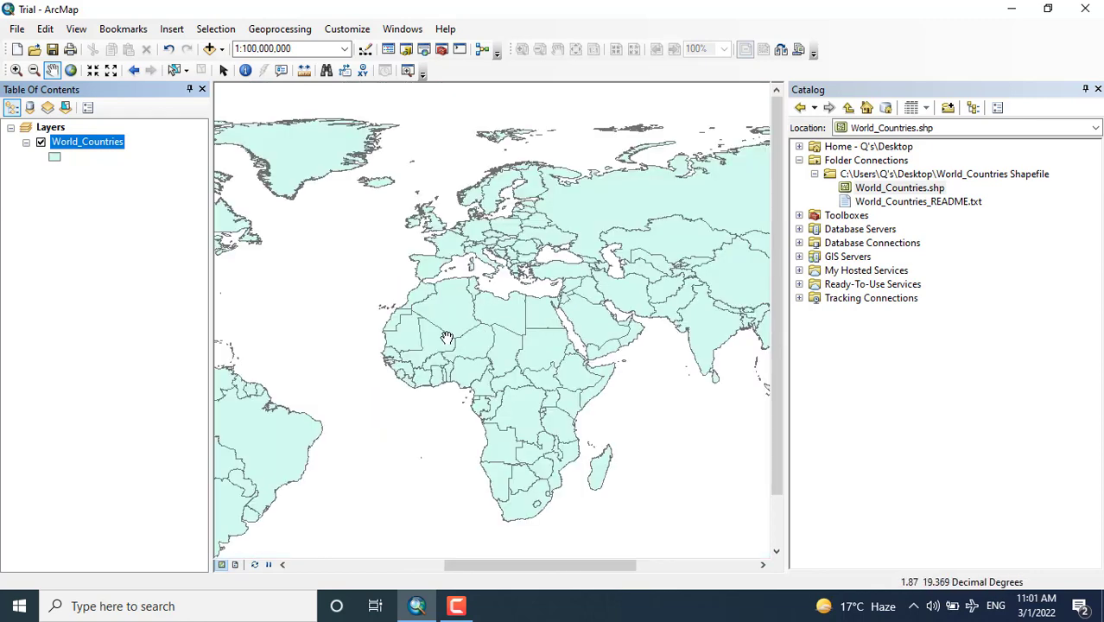
{"action": "left_click_drag", "start_coordinate": [259, 335], "coordinate": [488, 342]}
{"action": "left_click_drag", "start_coordinate": [396, 339], "coordinate": [589, 317]}
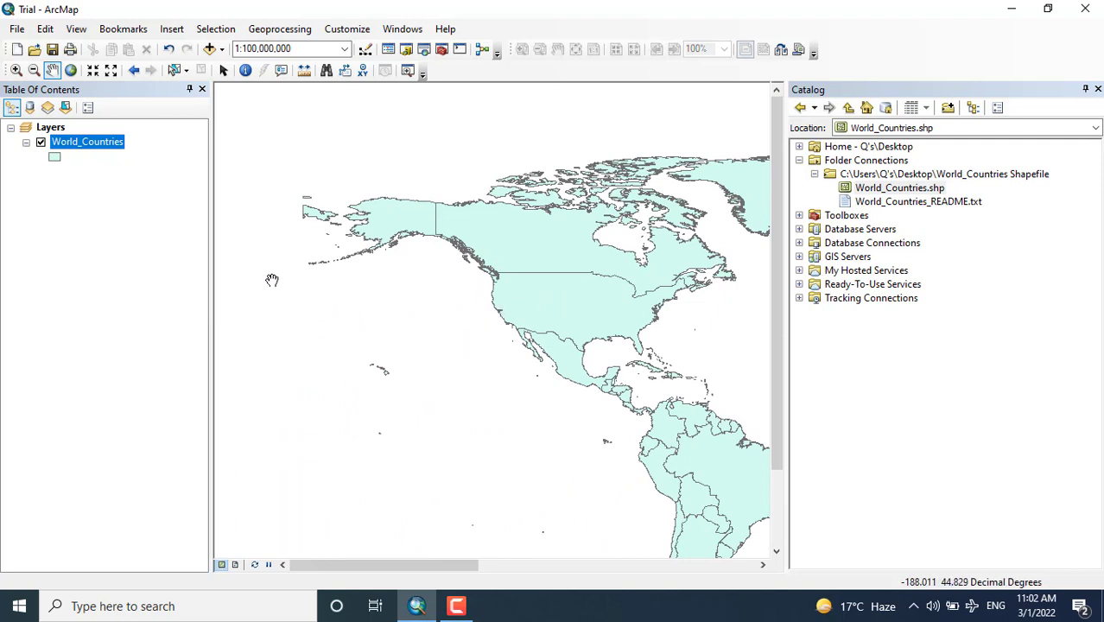
{"action": "left_click", "coordinate": [72, 73]}
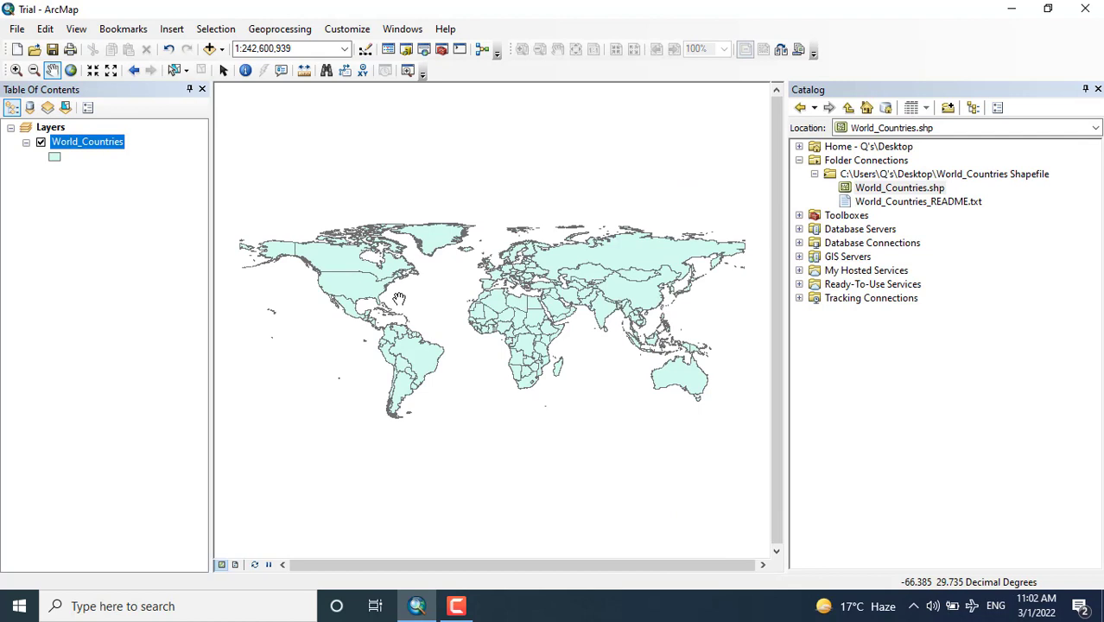
- Switch to Layout View and scroll the page into position
{"action": "left_click", "coordinate": [236, 565]}
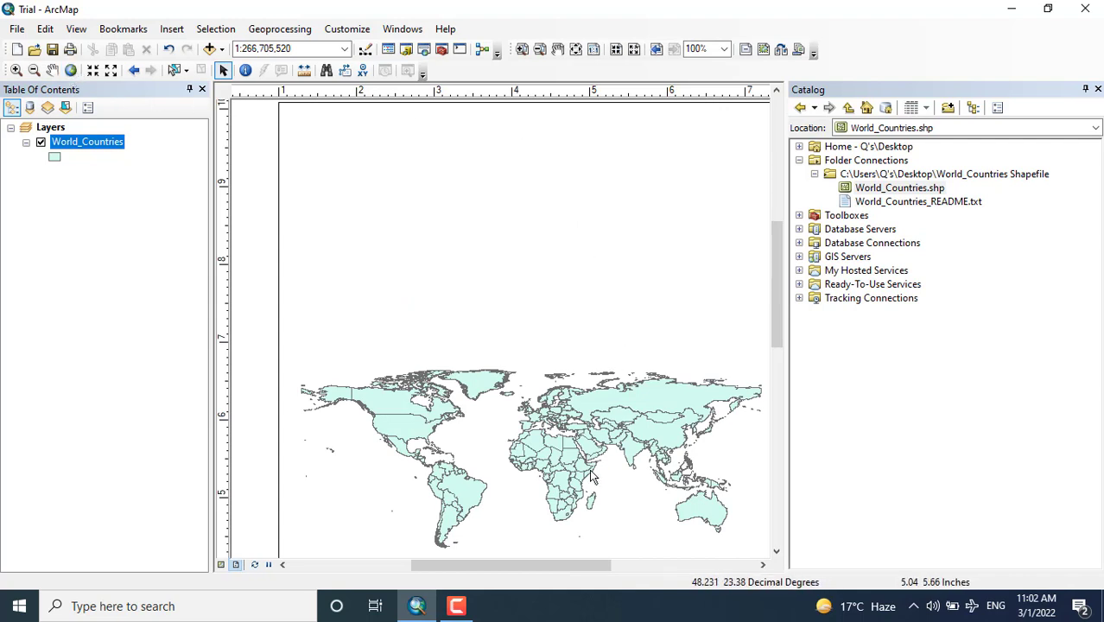
{"action": "mouse_move", "coordinate": [538, 564]}
{"action": "left_mouse_down"}
{"action": "mouse_move", "coordinate": [583, 567]}
{"action": "mouse_move", "coordinate": [537, 574]}
{"action": "left_mouse_up"}
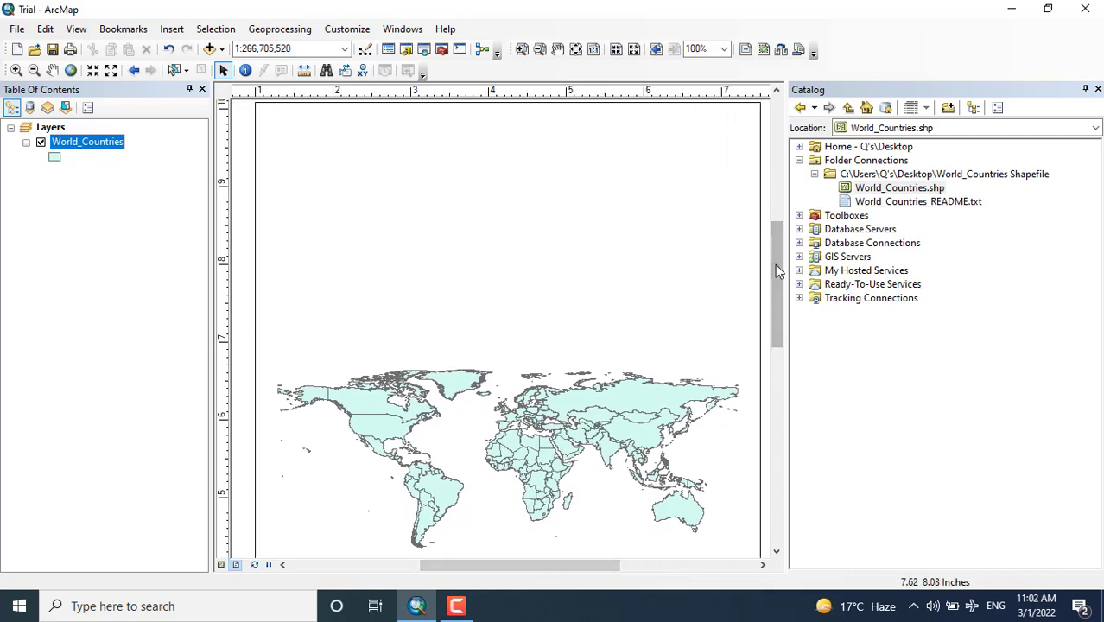
{"action": "left_click_drag", "start_coordinate": [776, 271], "coordinate": [778, 294]}
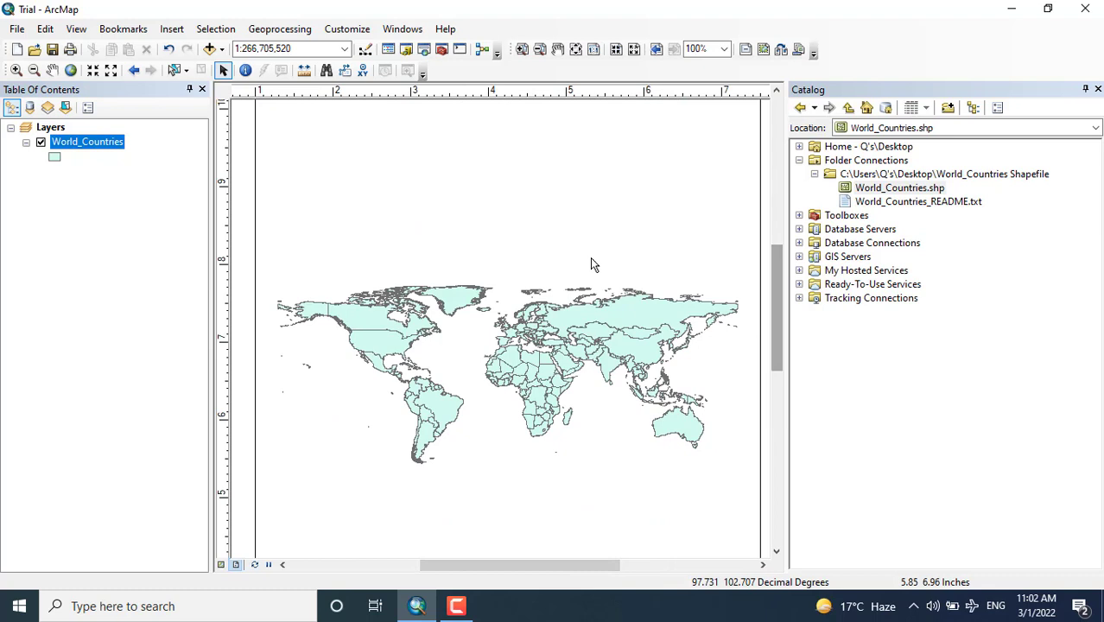
- Open the World_Countries attribute table and select records from Afghanistan onward
{"action": "right_click", "coordinate": [70, 143]}
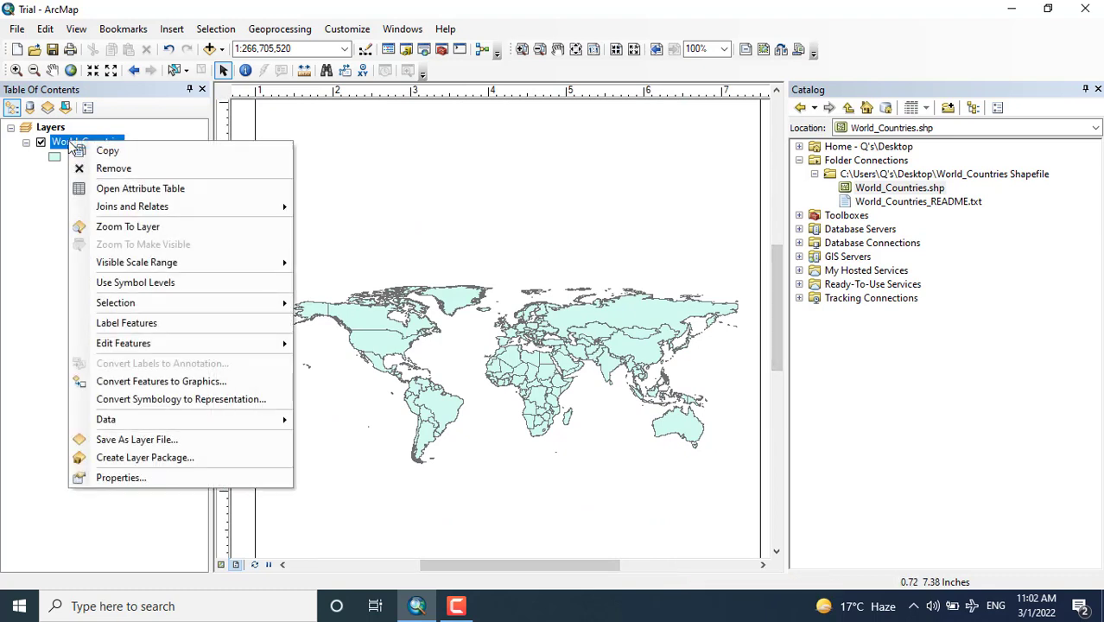
{"action": "left_click", "coordinate": [127, 190]}
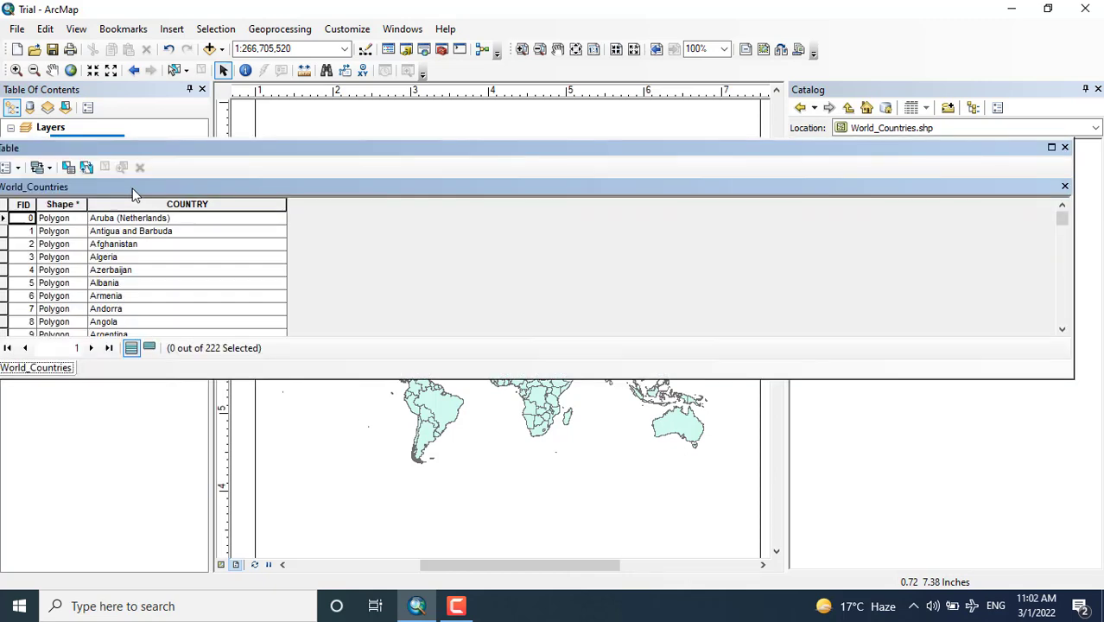
{"action": "left_click_drag", "start_coordinate": [244, 142], "coordinate": [409, 129]}
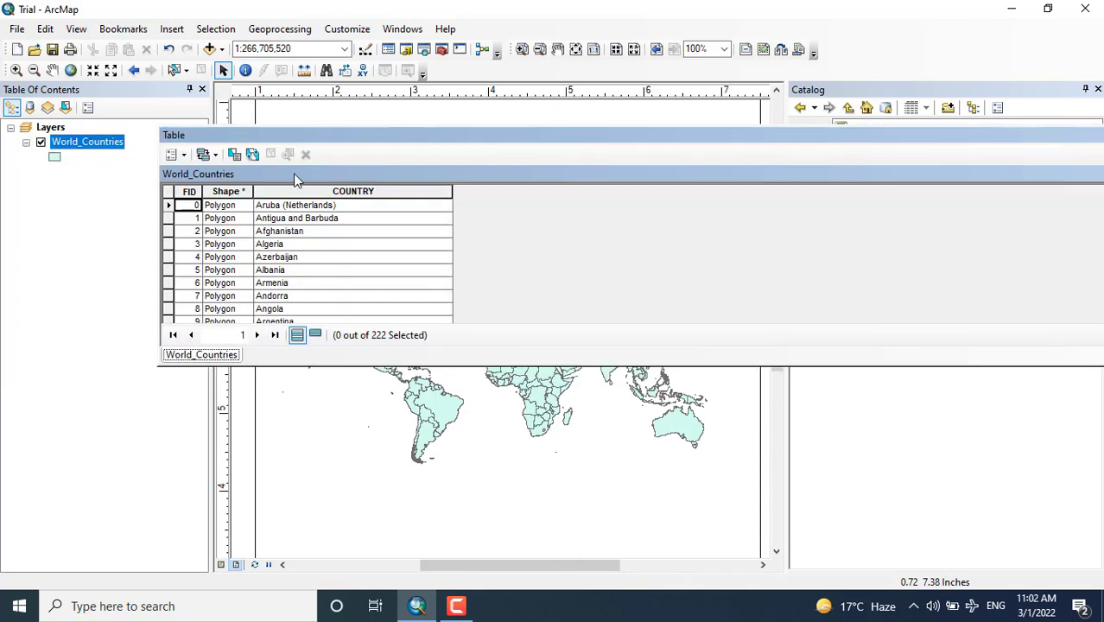
{"action": "left_click", "coordinate": [281, 233]}
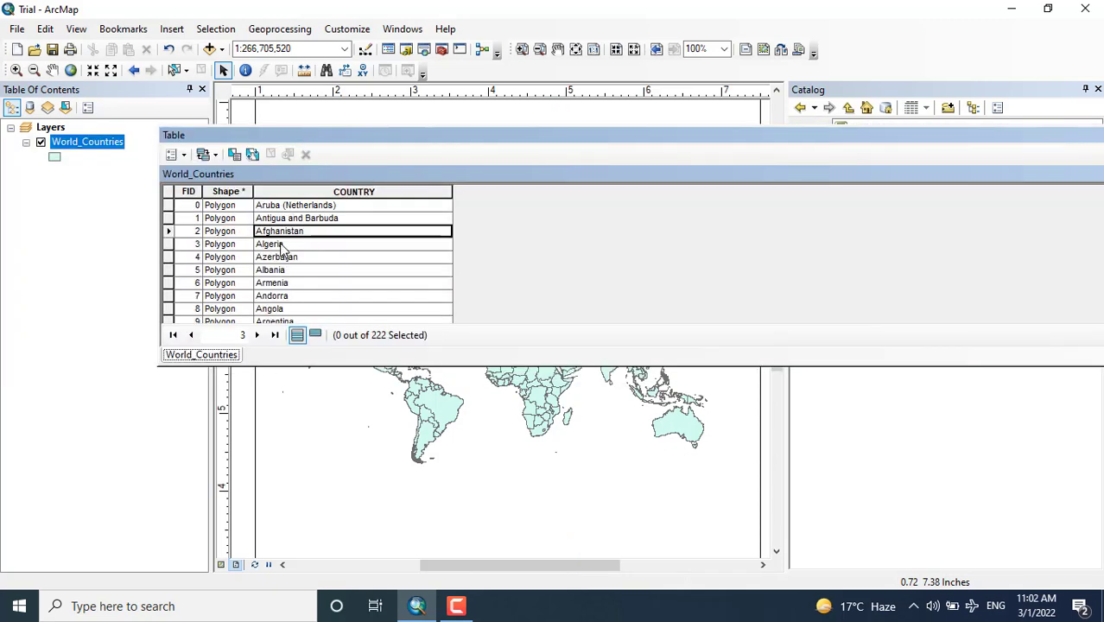
{"action": "left_click_drag", "start_coordinate": [168, 234], "coordinate": [193, 318]}
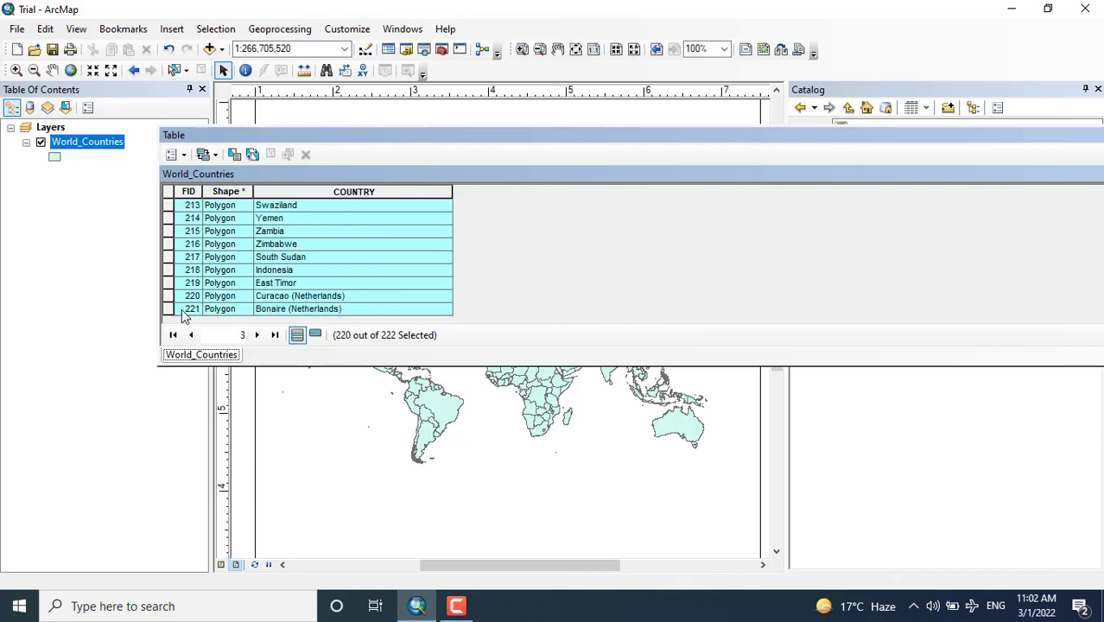
- Dock and reposition the table, clear the country selection, then close it
{"action": "left_click_drag", "start_coordinate": [449, 141], "coordinate": [387, 102]}
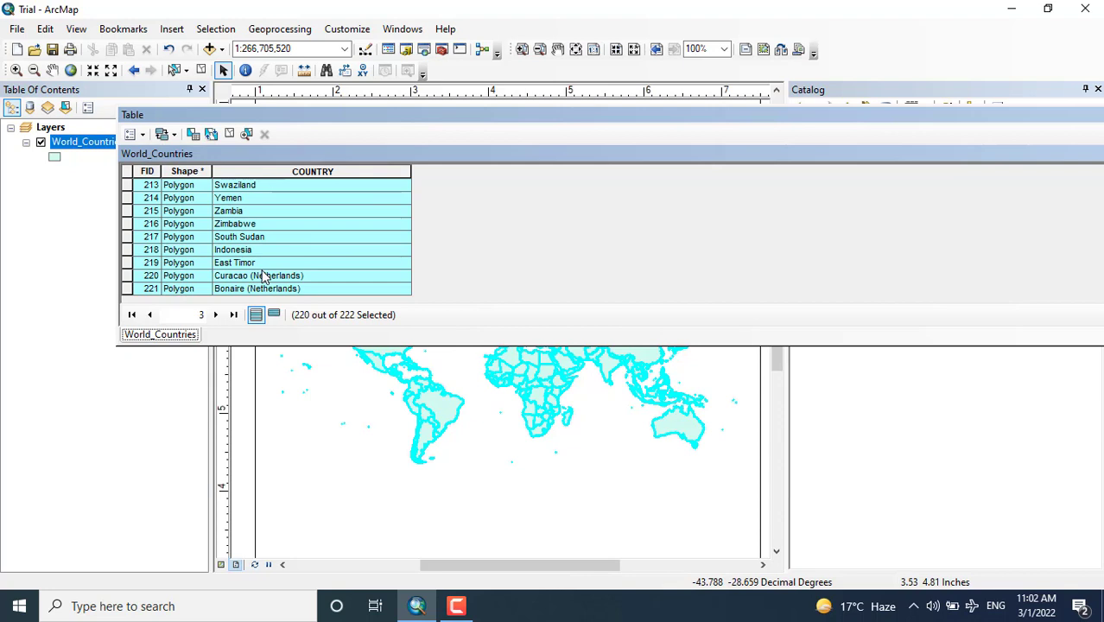
{"action": "left_click_drag", "start_coordinate": [217, 290], "coordinate": [242, 238]}
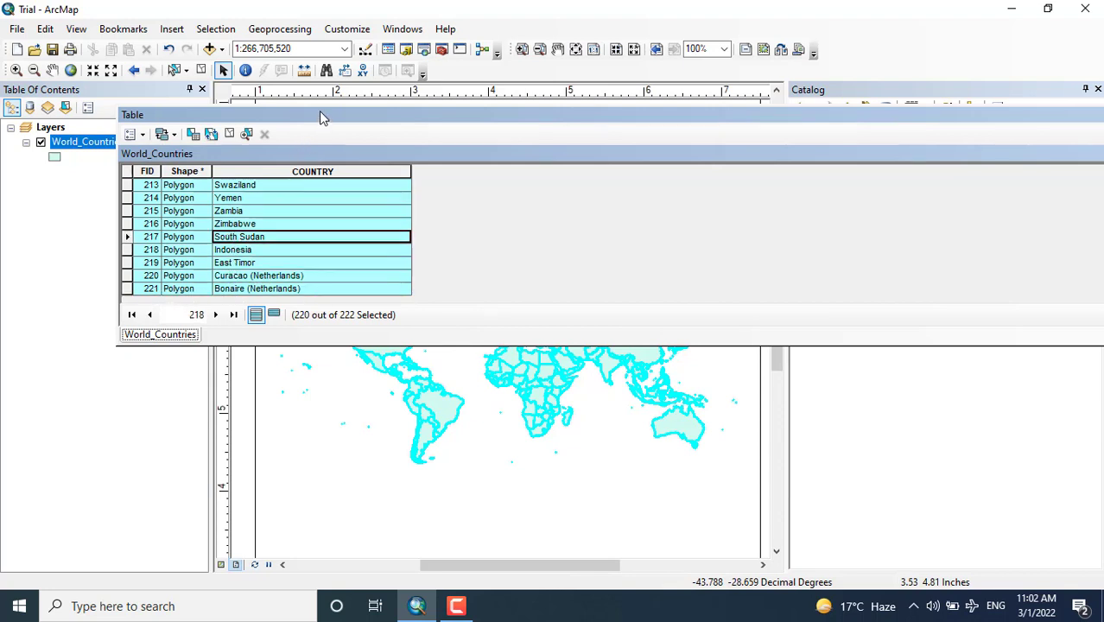
{"action": "left_click", "coordinate": [229, 134]}
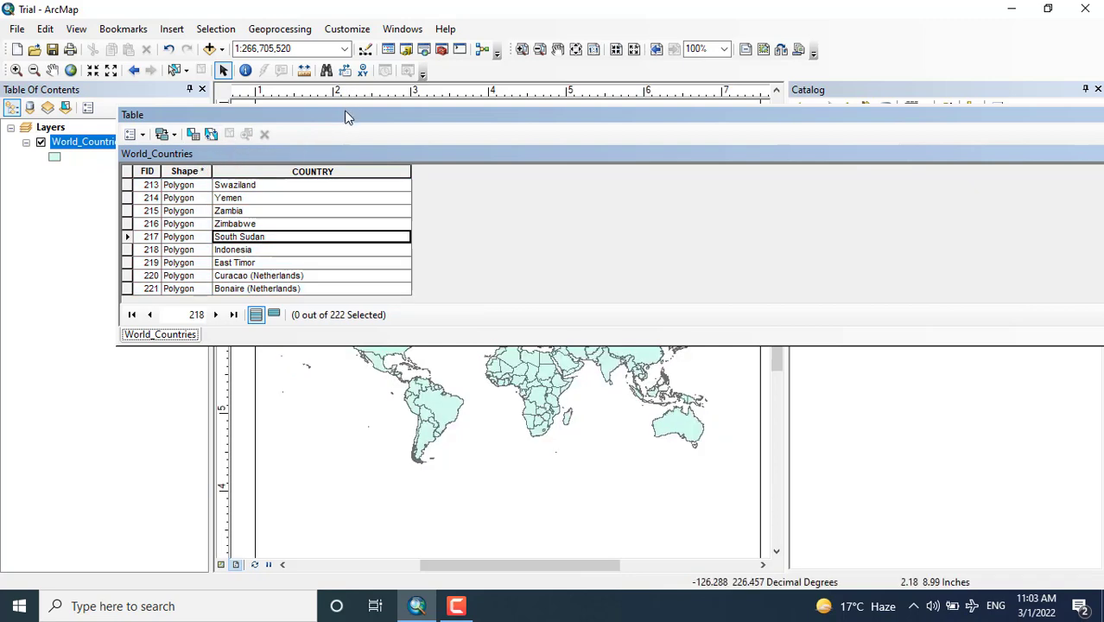
{"action": "left_click_drag", "start_coordinate": [344, 112], "coordinate": [269, 178]}
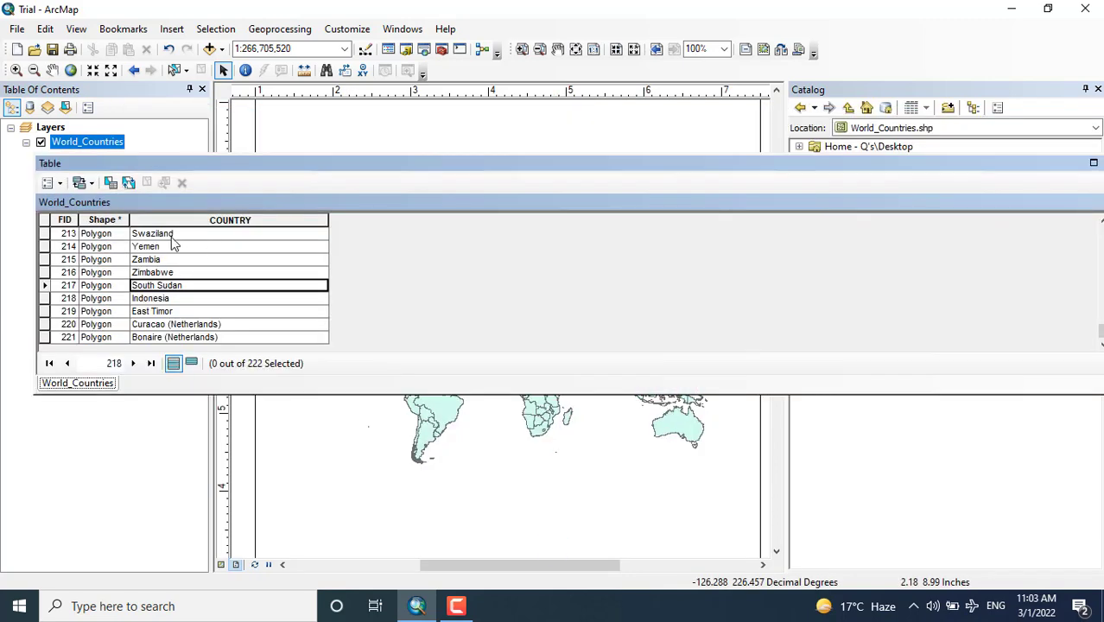
{"action": "left_click_drag", "start_coordinate": [631, 181], "coordinate": [574, 204]}
{"action": "left_click", "coordinate": [995, 189]}
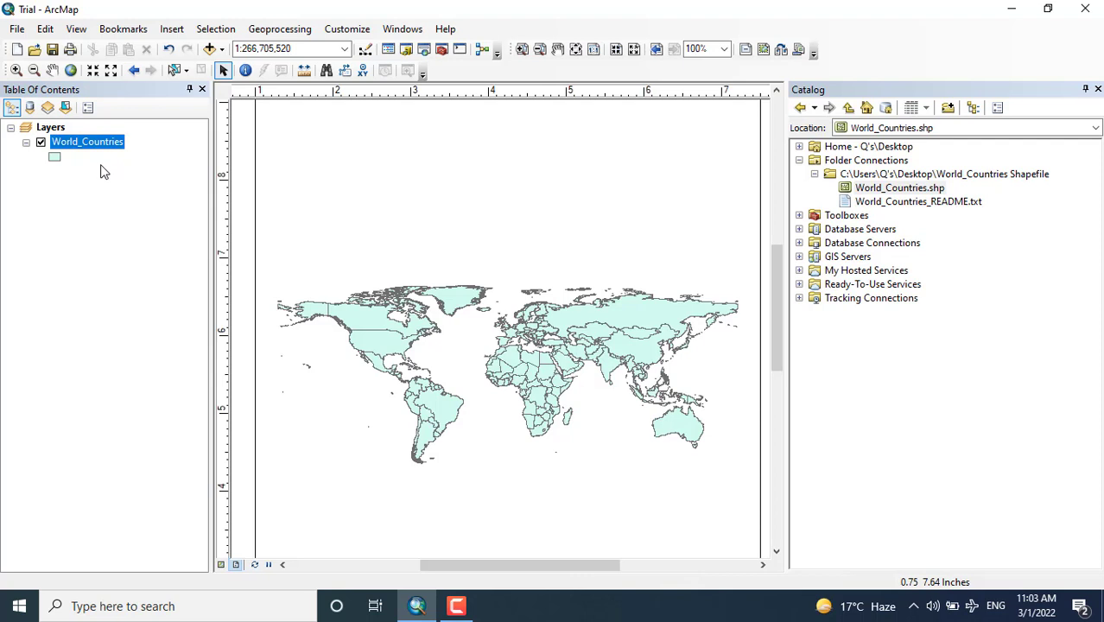
- Try Mars Red and pale yellow fills, then set the countries' fill to No Color
{"action": "right_click", "coordinate": [55, 158]}
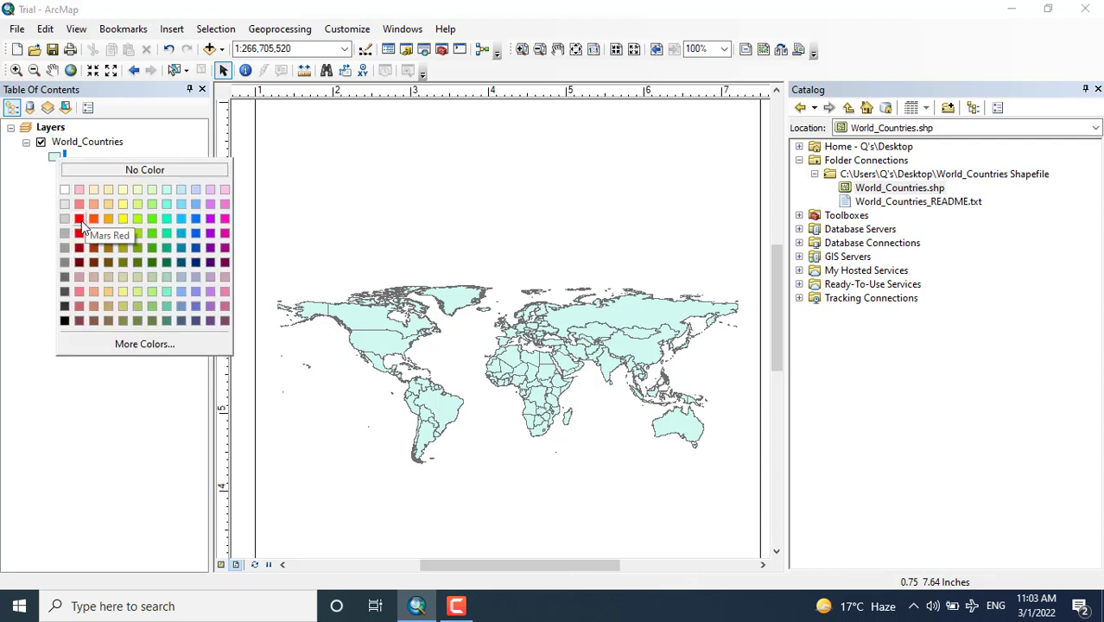
{"action": "left_click", "coordinate": [81, 220]}
{"action": "right_click", "coordinate": [59, 160]}
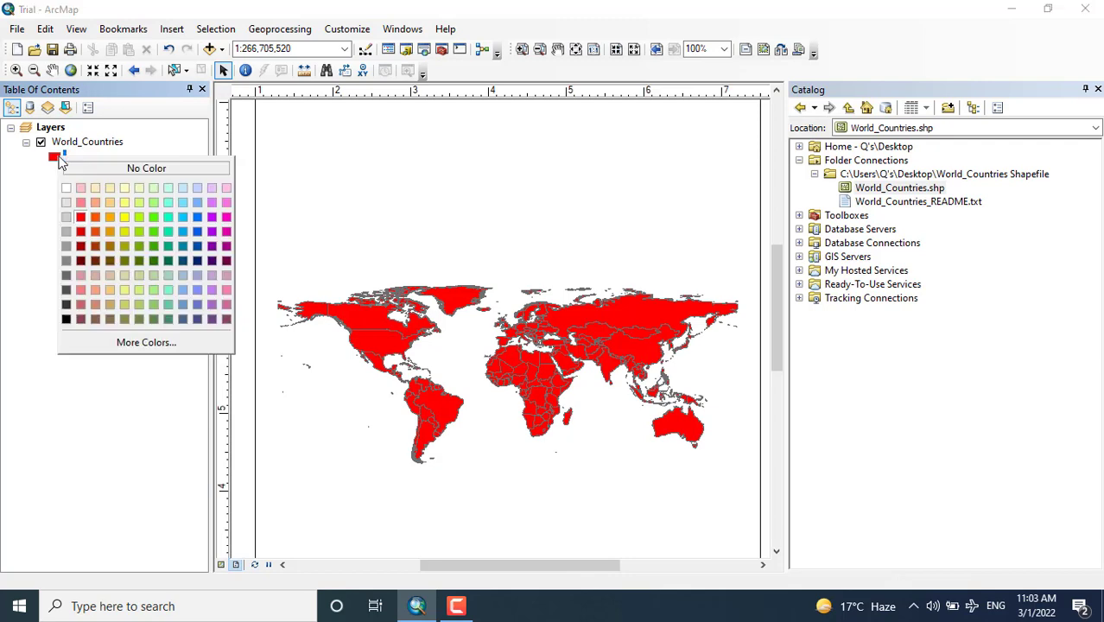
{"action": "left_click", "coordinate": [125, 195]}
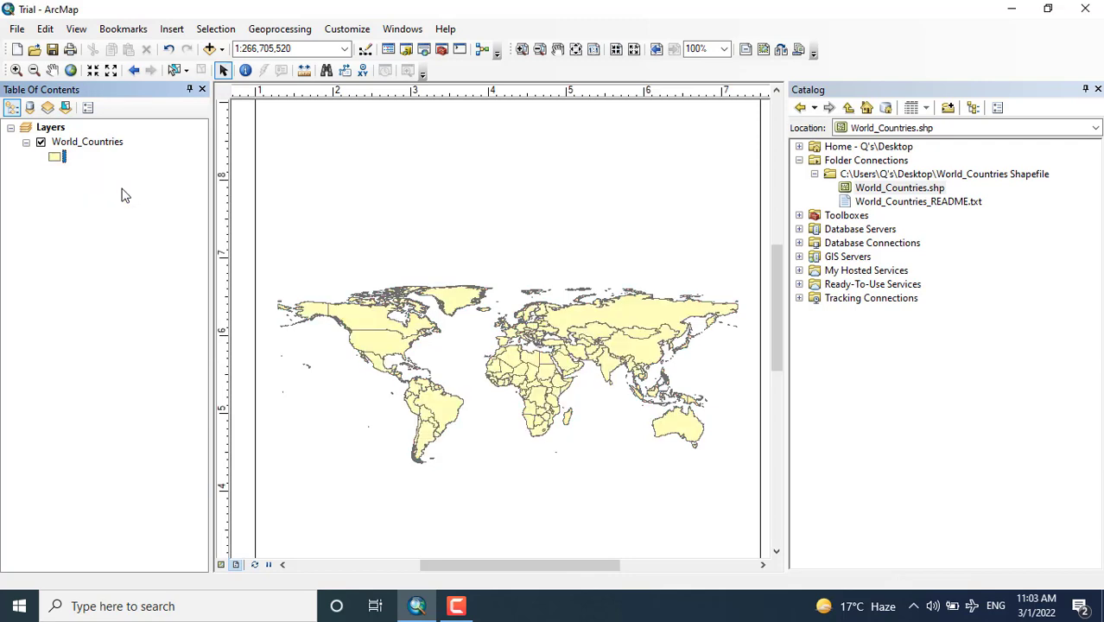
{"action": "right_click", "coordinate": [60, 163]}
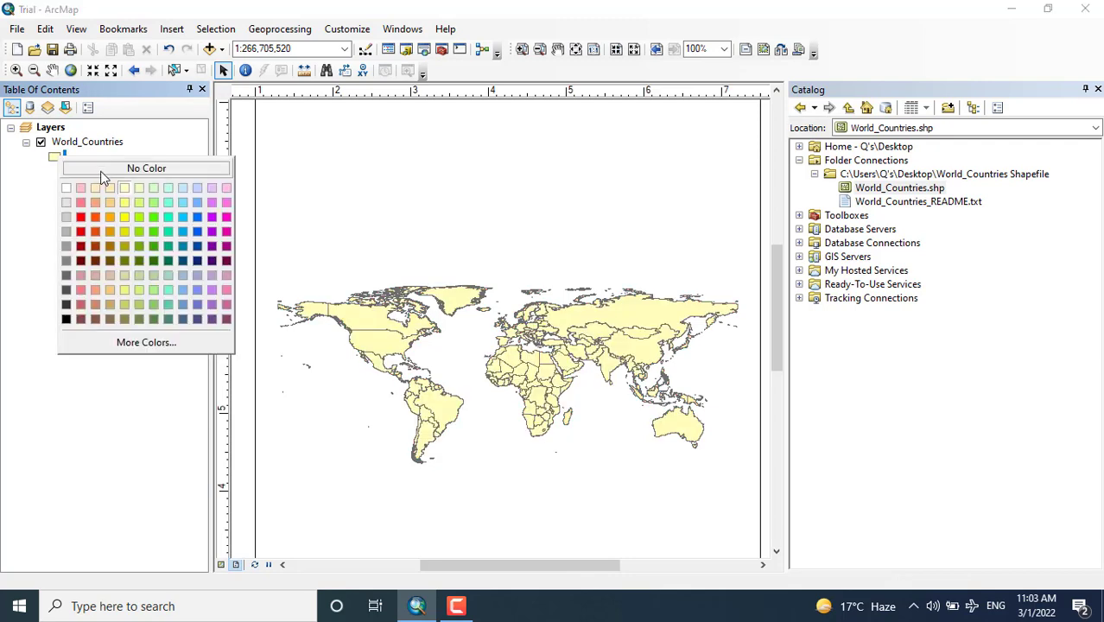
{"action": "left_click", "coordinate": [101, 173]}
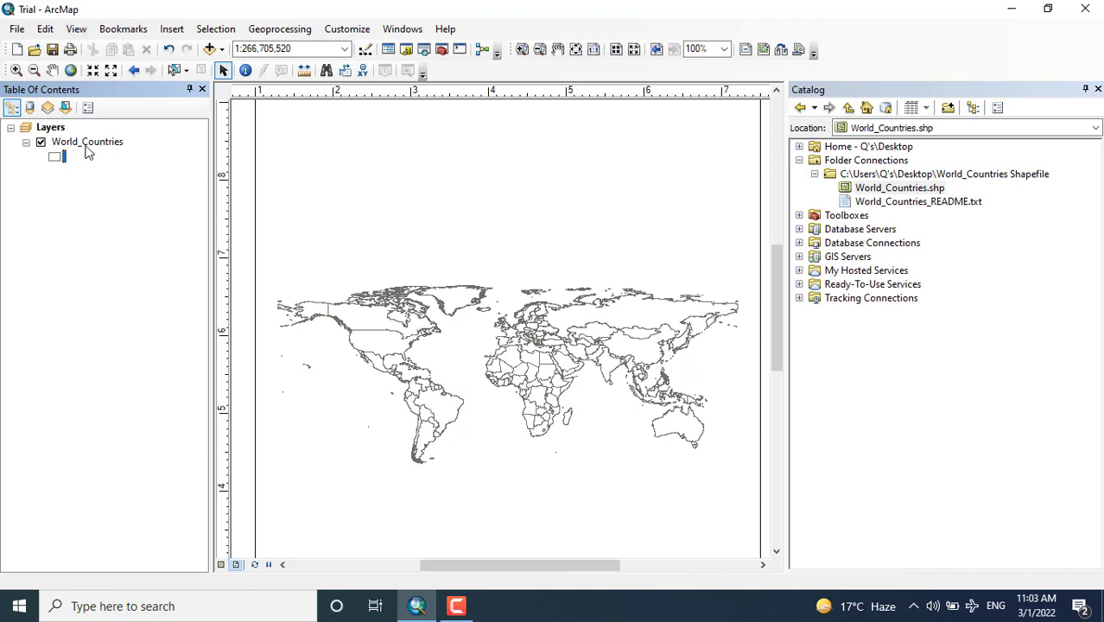
{"action": "right_click", "coordinate": [87, 147]}
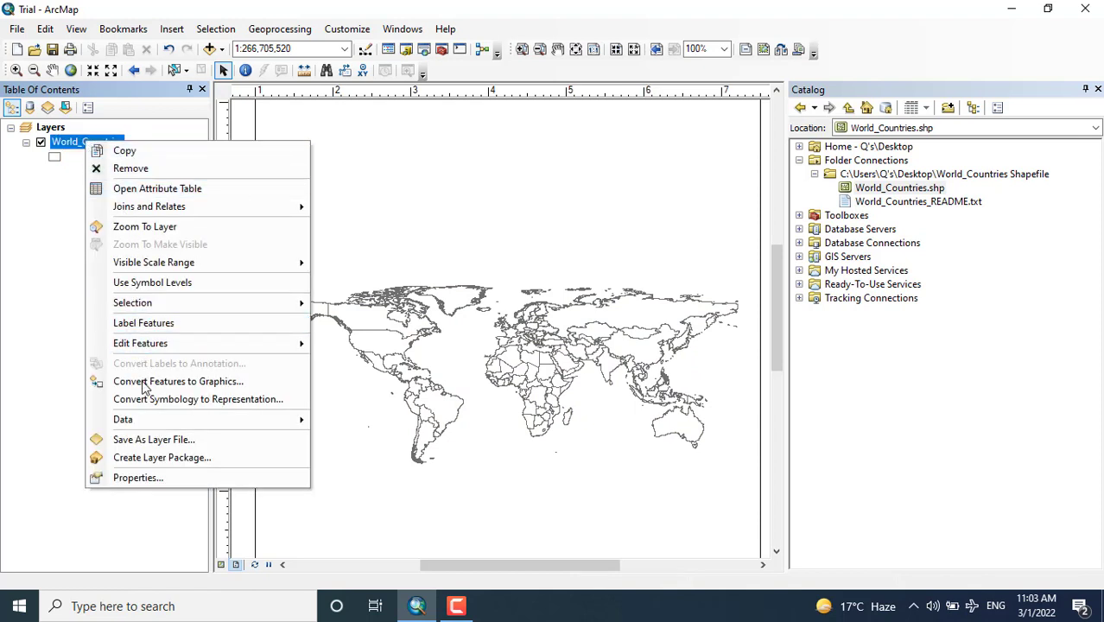
- Turn on World_Countries labels in Layer Properties, using COUNTRY as the label field
{"action": "left_click", "coordinate": [140, 478]}
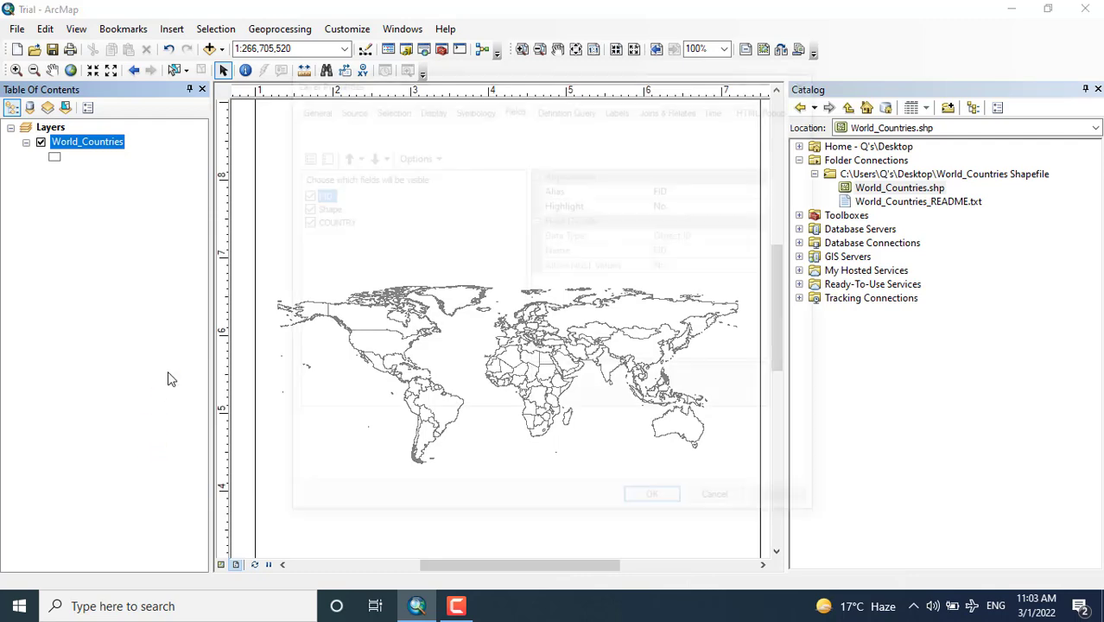
{"action": "left_click", "coordinate": [620, 107]}
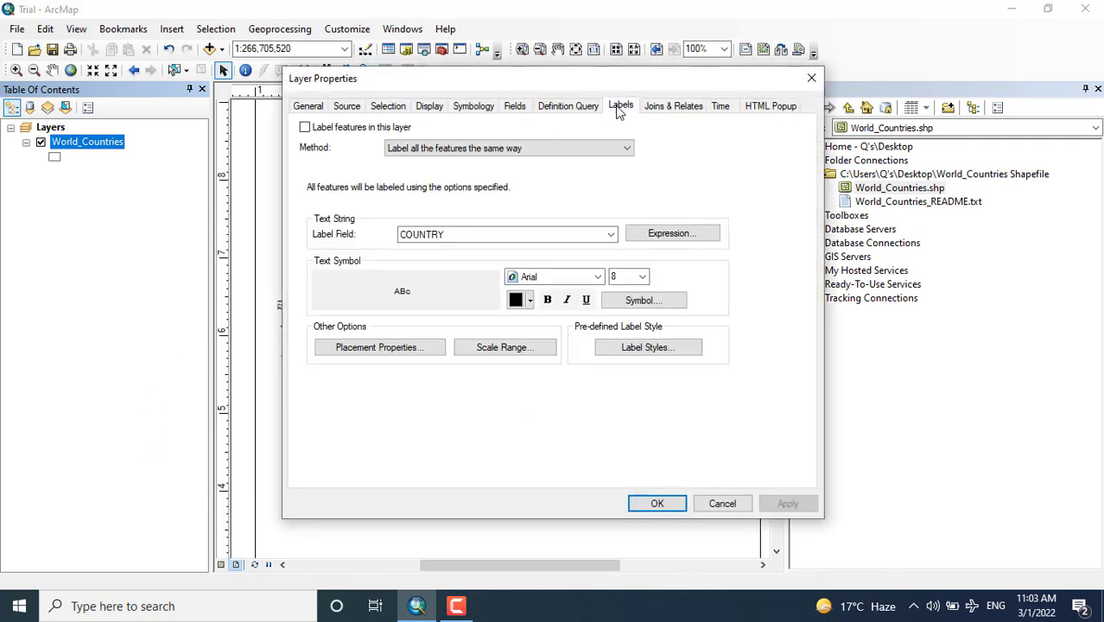
{"action": "left_click", "coordinate": [361, 130]}
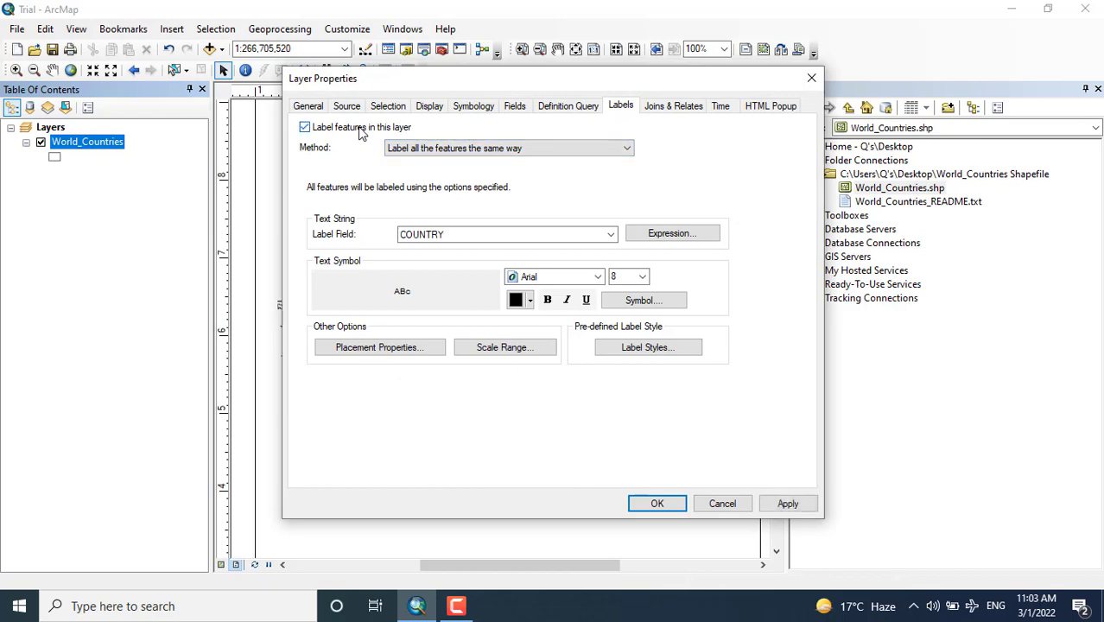
{"action": "left_click", "coordinate": [452, 234]}
{"action": "left_click", "coordinate": [452, 234]}
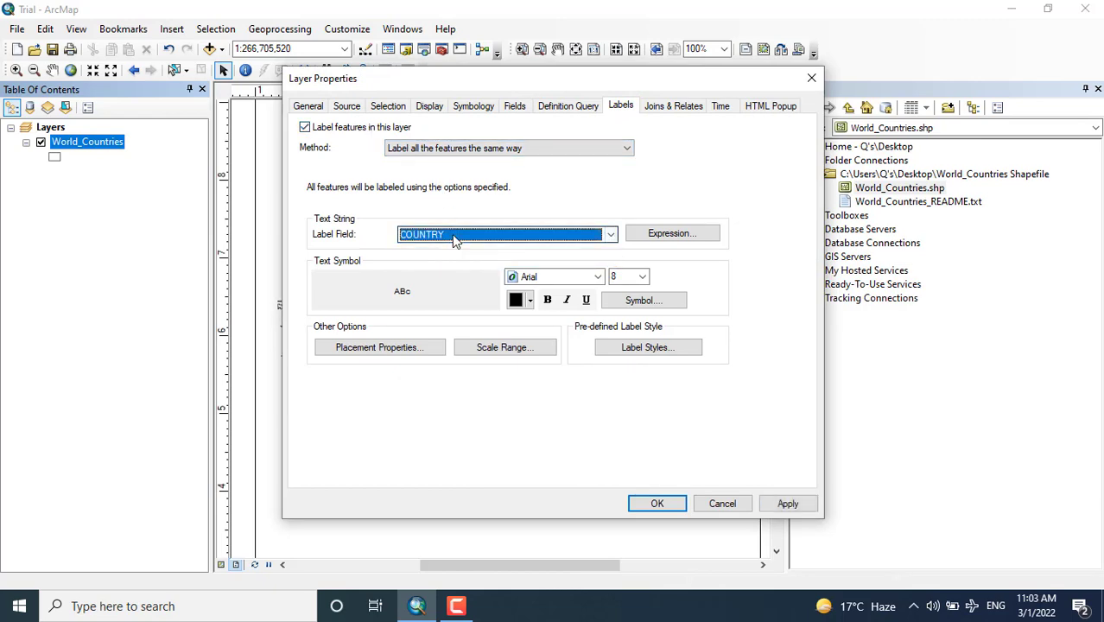
{"action": "left_click", "coordinate": [657, 504]}
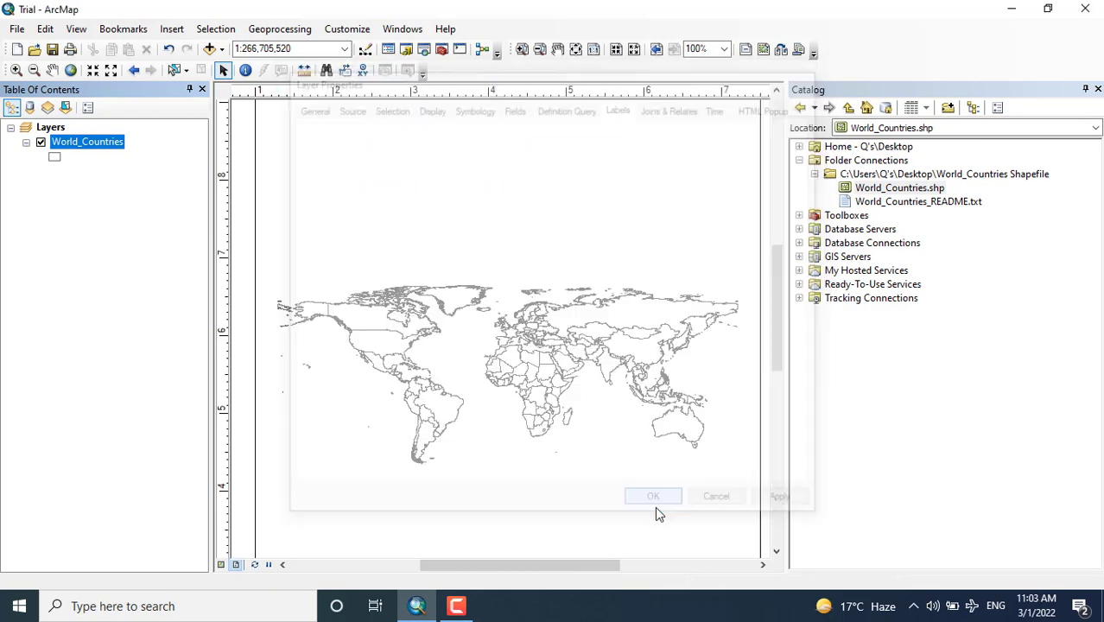
- Zoom in on the map to read the country name labels
{"action": "scroll", "coordinate": [575, 373], "scroll_direction": "up", "scroll_amount": 3}
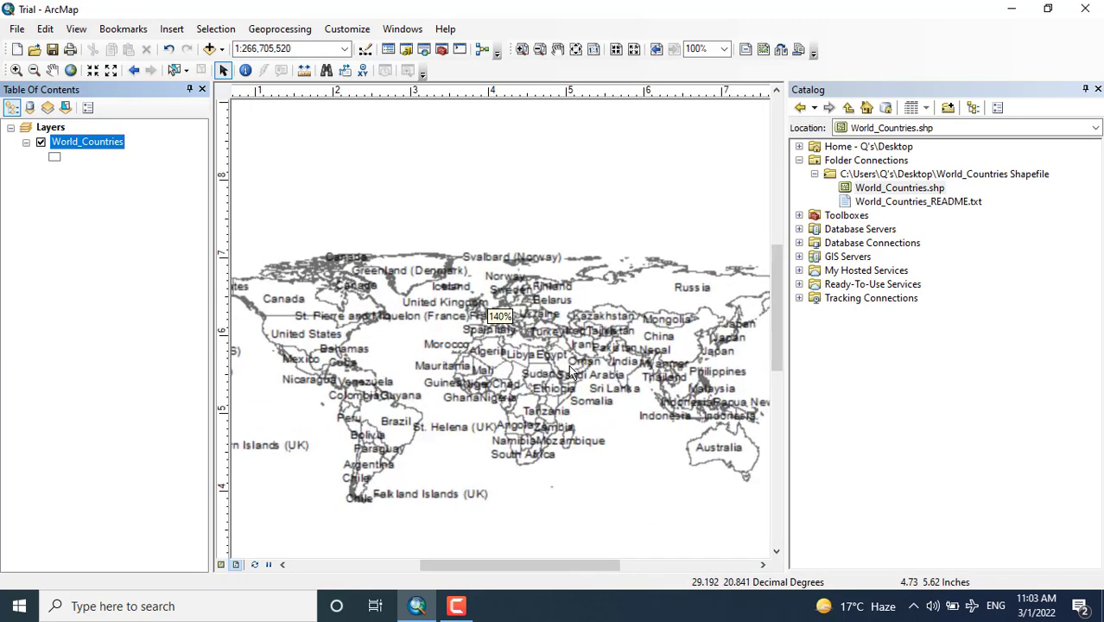
{"action": "scroll", "coordinate": [575, 373], "scroll_direction": "up", "scroll_amount": 3}
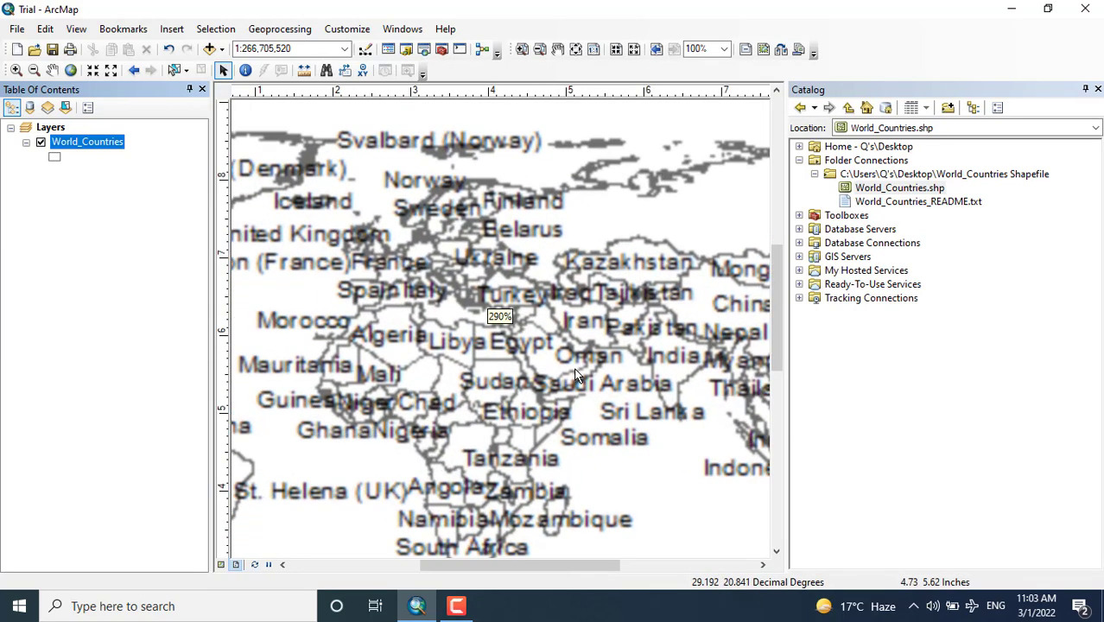
{"action": "scroll", "coordinate": [531, 387], "scroll_direction": "up", "scroll_amount": 4}
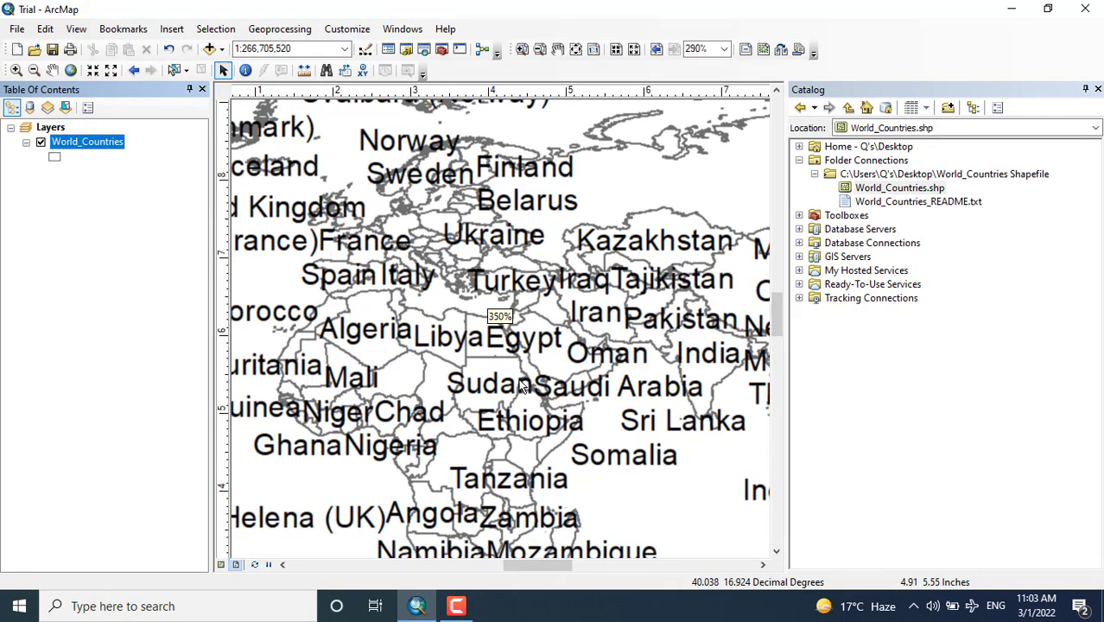
{"action": "scroll", "coordinate": [525, 411], "scroll_direction": "up", "scroll_amount": 4}
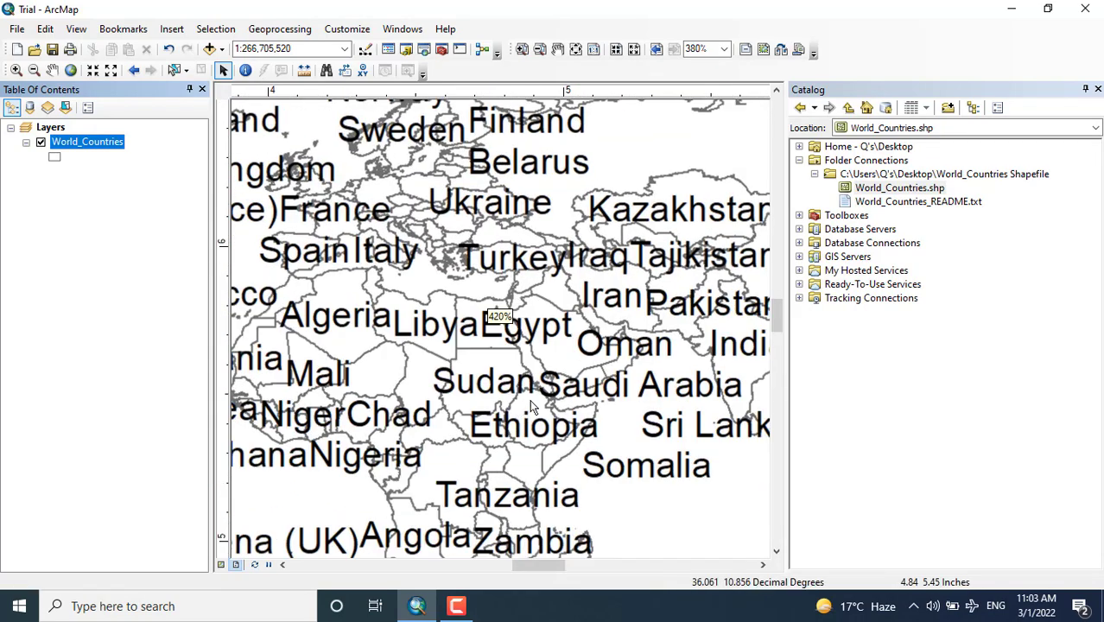
{"action": "scroll", "coordinate": [543, 397], "scroll_direction": "up", "scroll_amount": 3}
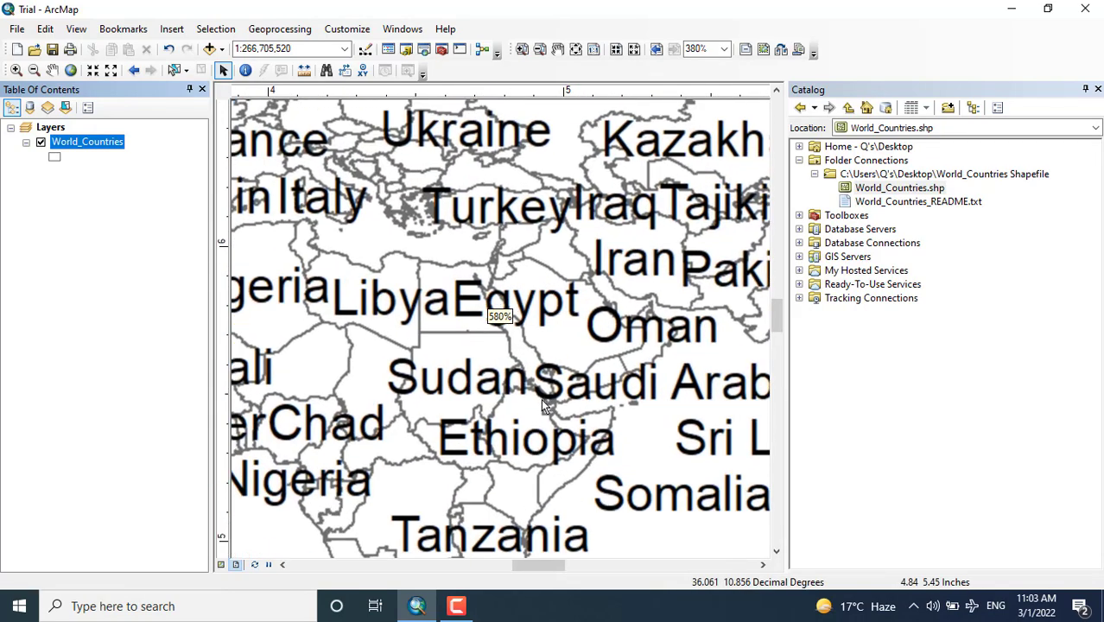
{"action": "scroll", "coordinate": [497, 402], "scroll_direction": "up", "scroll_amount": 4}
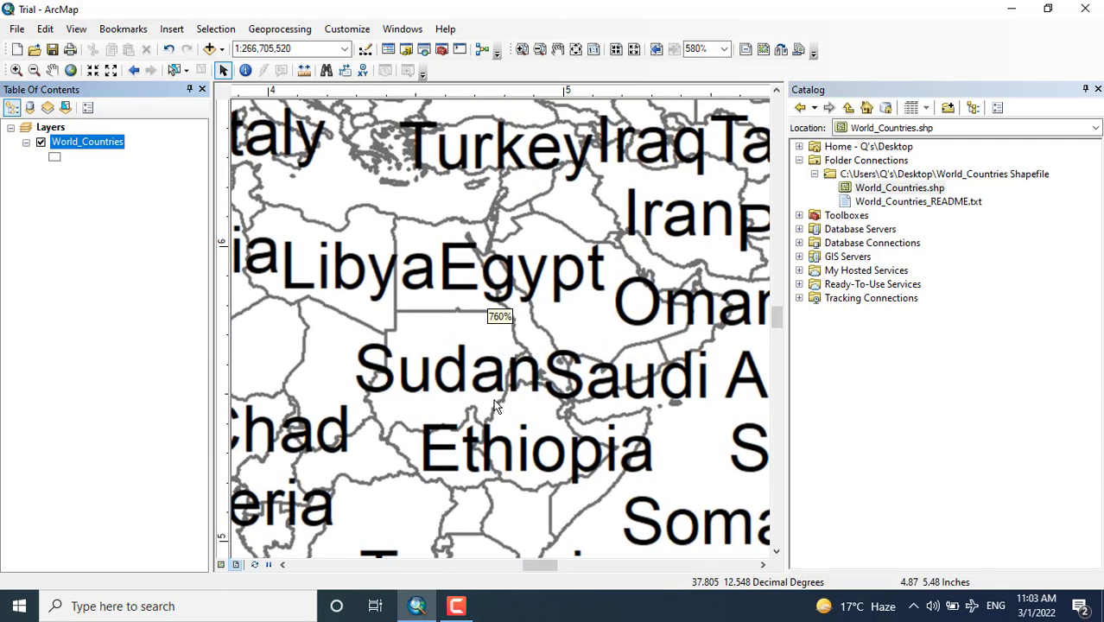
{"action": "scroll", "coordinate": [492, 402], "scroll_direction": "up", "scroll_amount": 2}
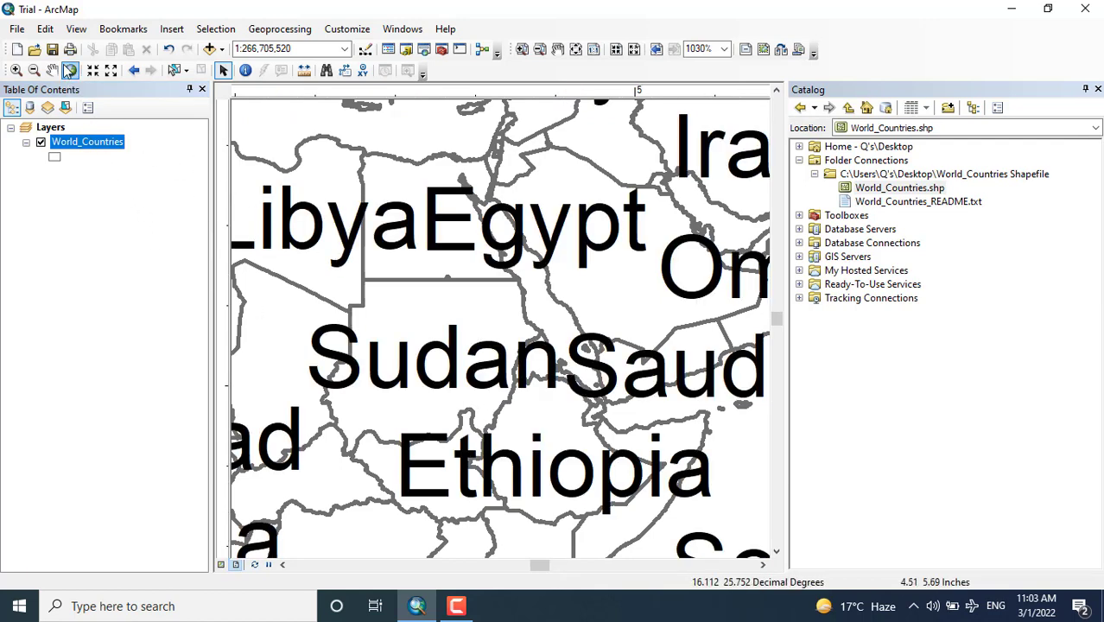
- Zoom to the full extent of World_Countries and switch the map to Data View
{"action": "right_click", "coordinate": [78, 148]}
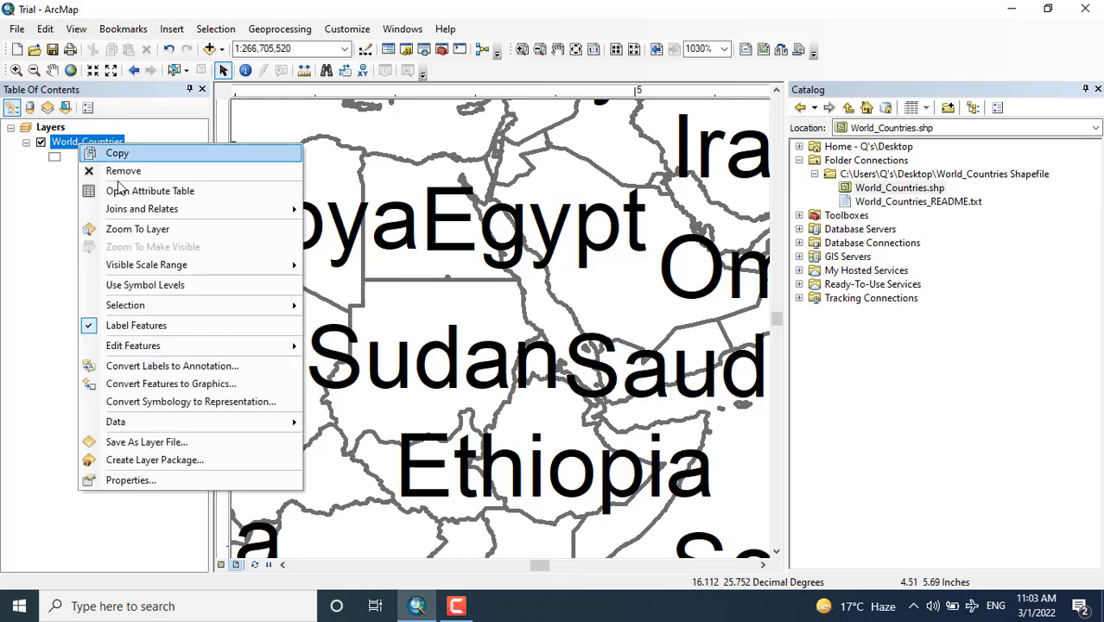
{"action": "left_click", "coordinate": [148, 226]}
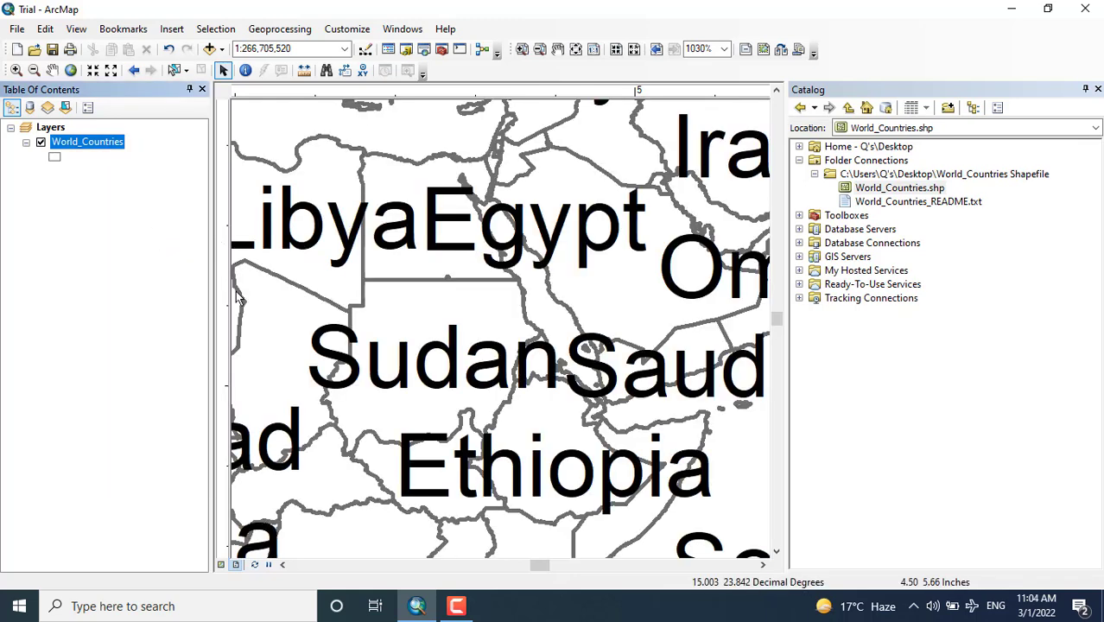
{"action": "left_click", "coordinate": [222, 564]}
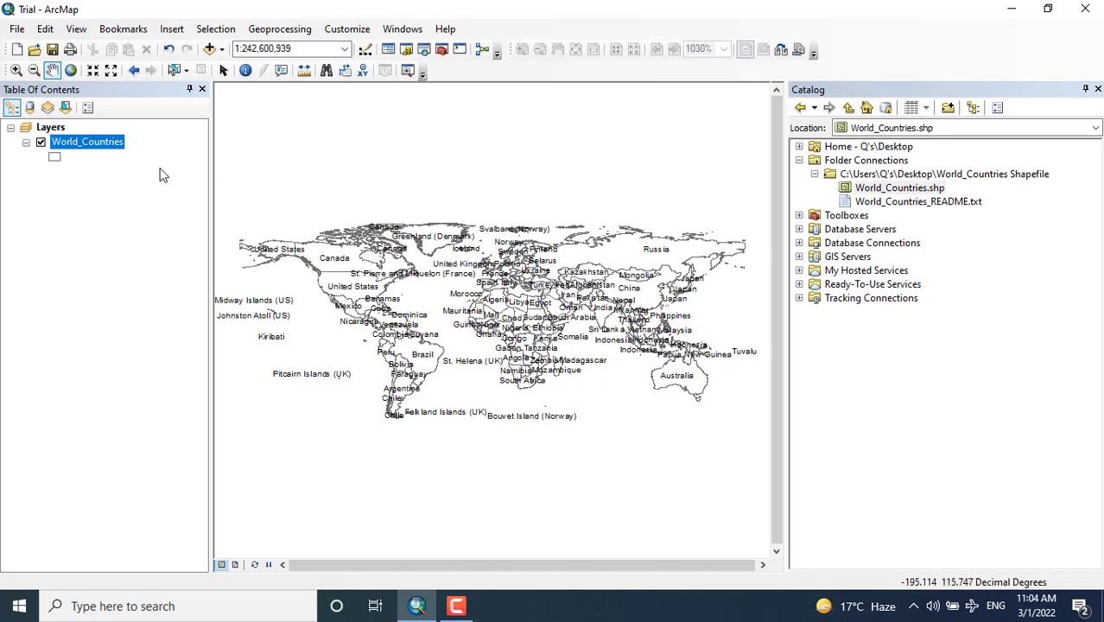
{"action": "right_click", "coordinate": [112, 148]}
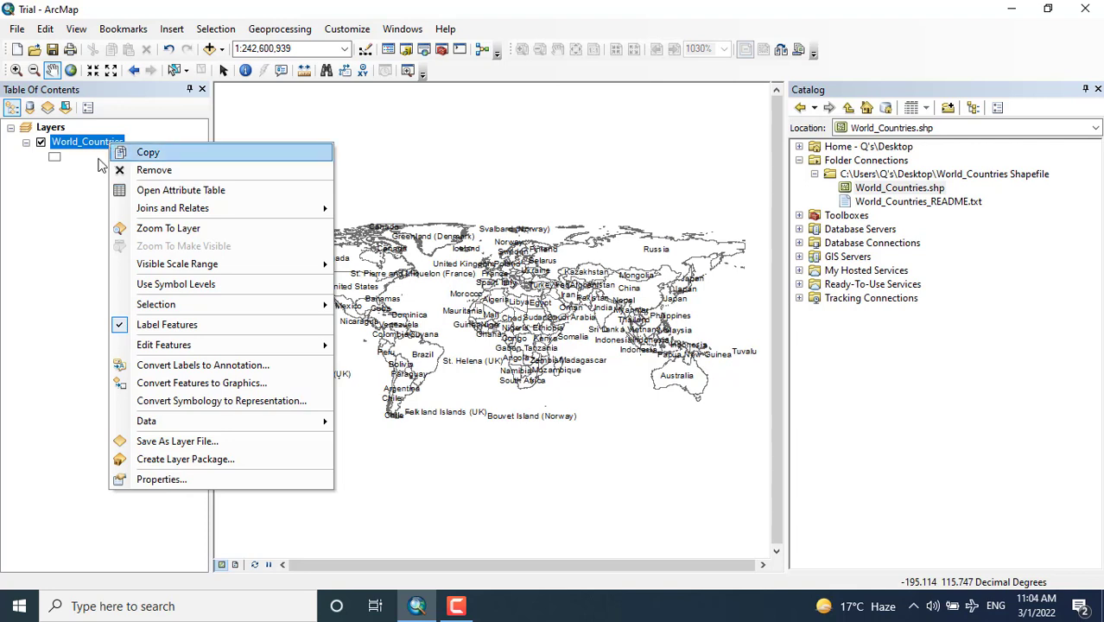
{"action": "left_click", "coordinate": [71, 198]}
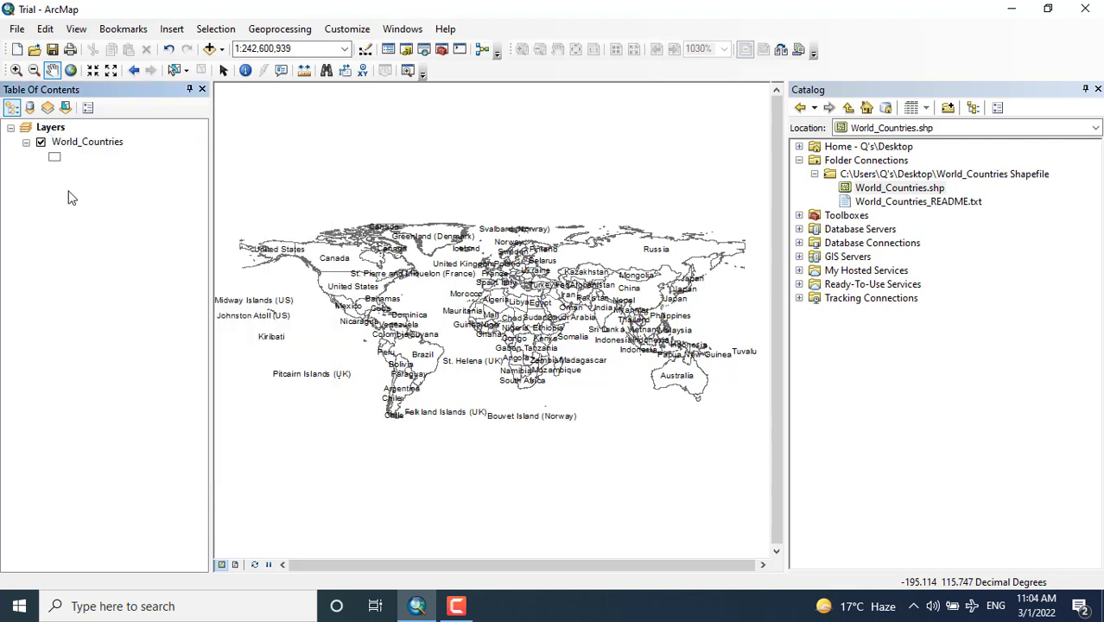
{"action": "left_click", "coordinate": [470, 615]}
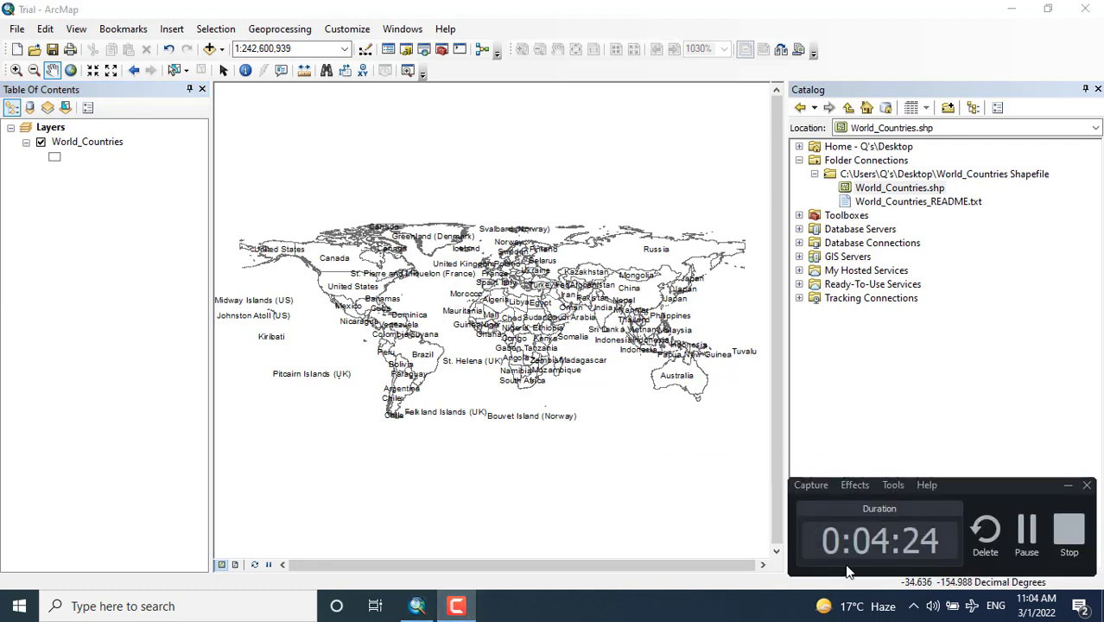